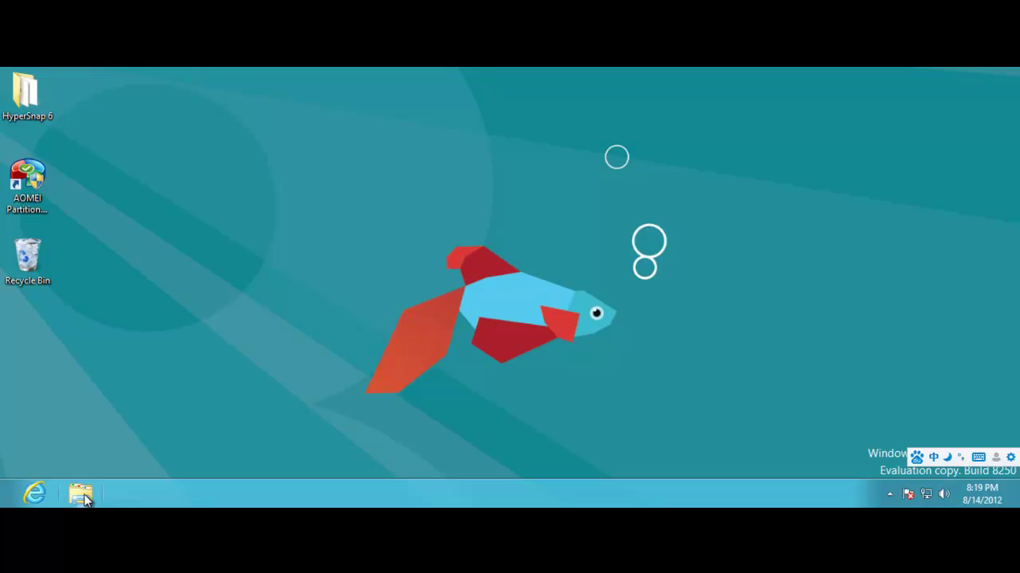
Open Disk Management for this computer and initialize Disk 2 with the MBR (Master Boot Record) partition style.
click(84, 497)
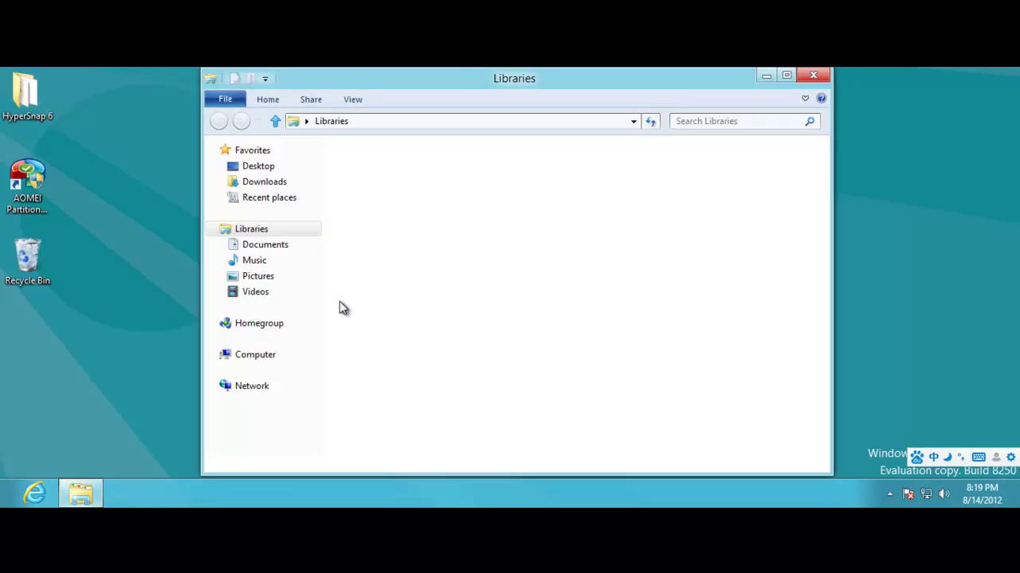
right_click(264, 358)
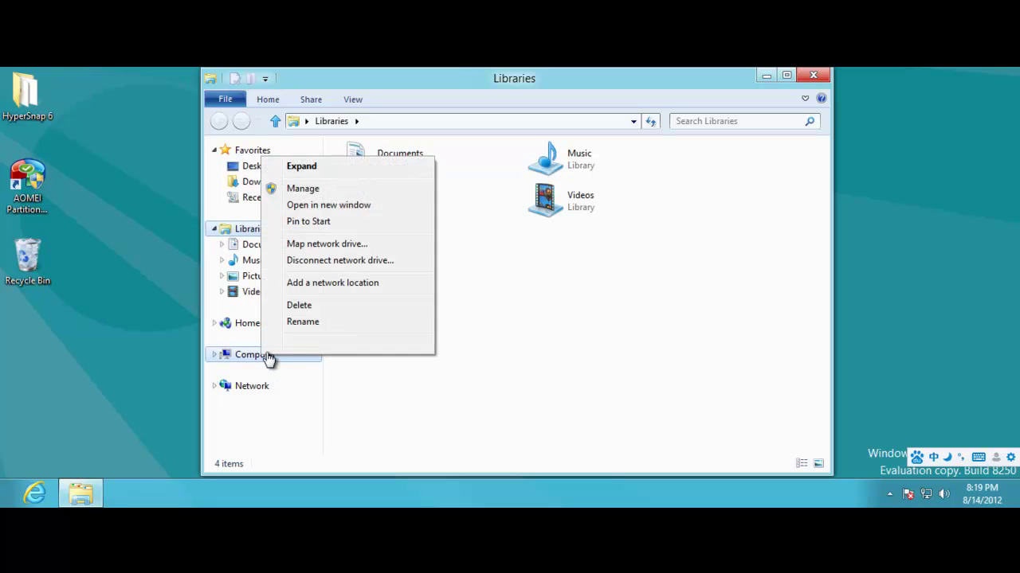
click(360, 192)
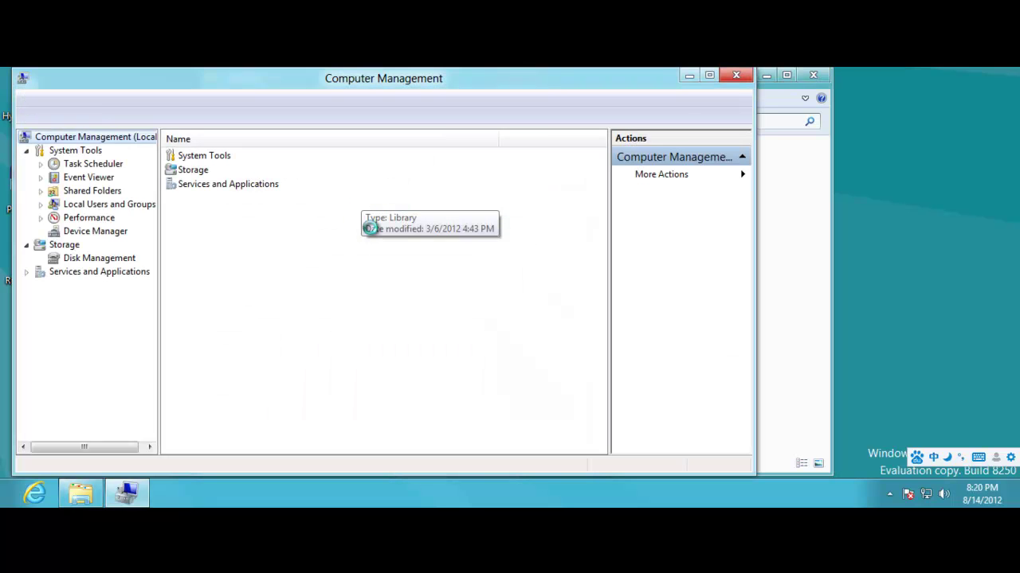
click(110, 259)
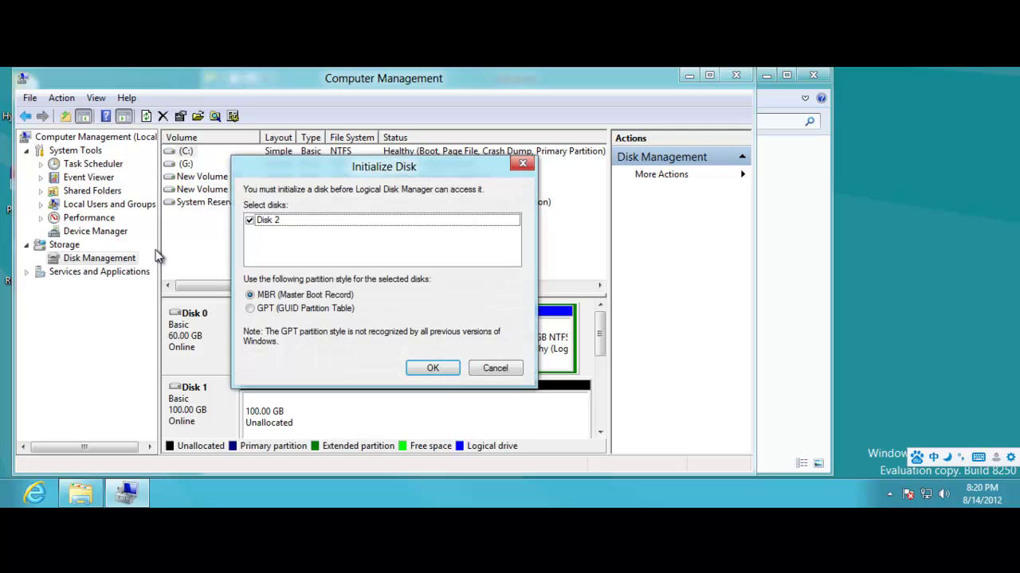
click(435, 368)
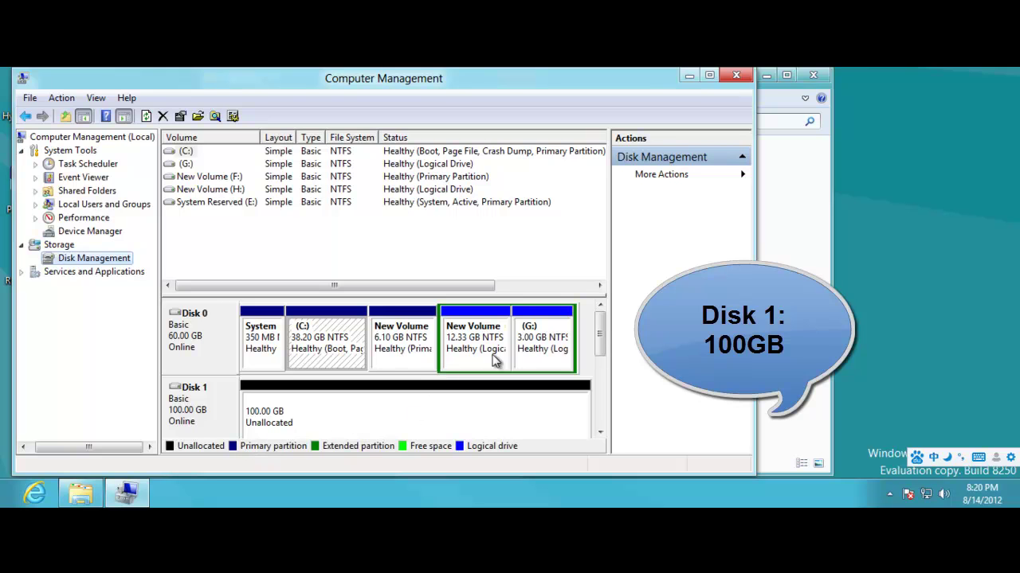
Create a 102397 MB simple volume on Disk 1 with drive letter I, quick-formatted as NTFS with label New Volume.
drag(602, 340, 599, 360)
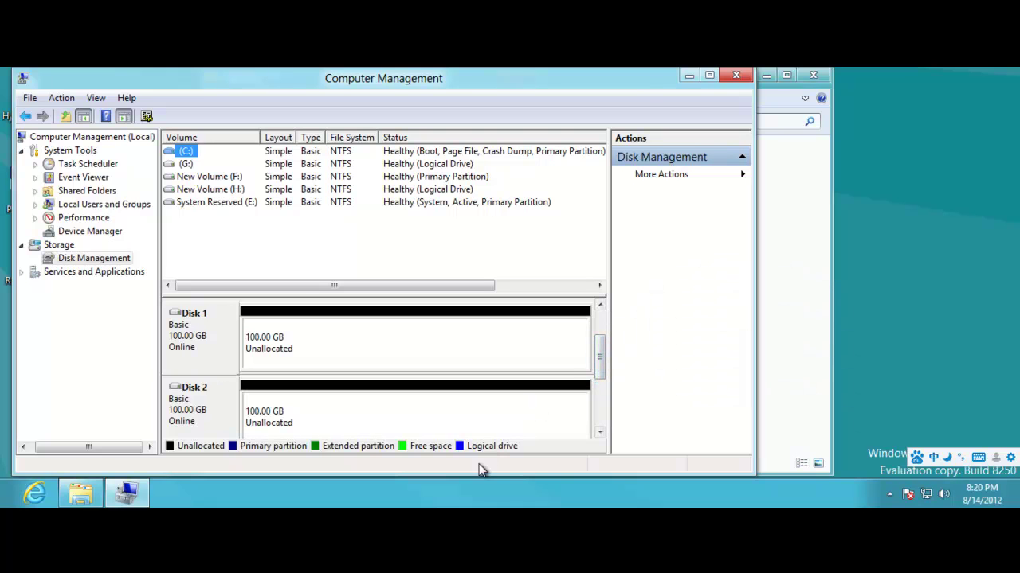
scroll(476, 470, up, 1)
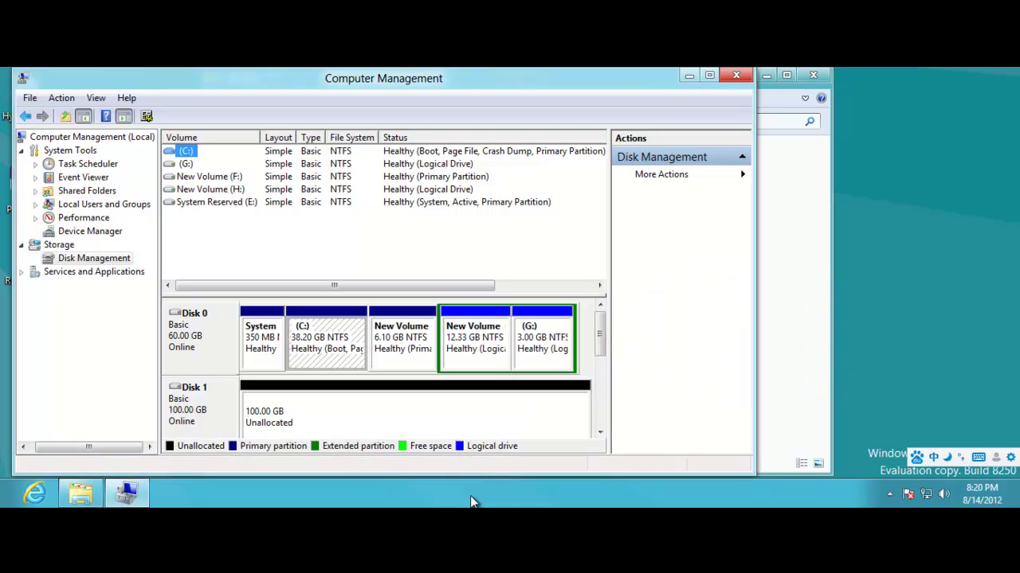
right_click(329, 419)
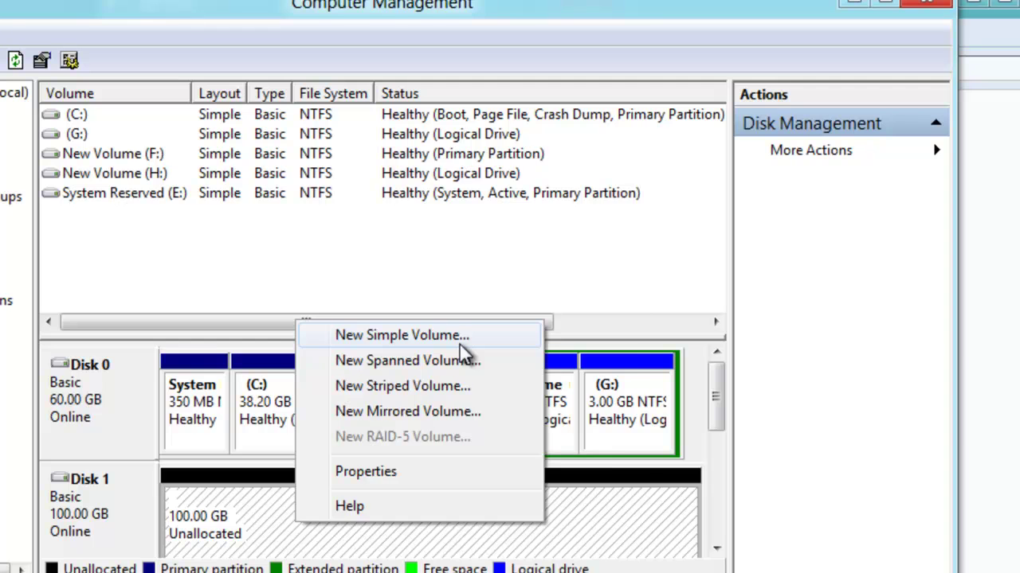
click(459, 345)
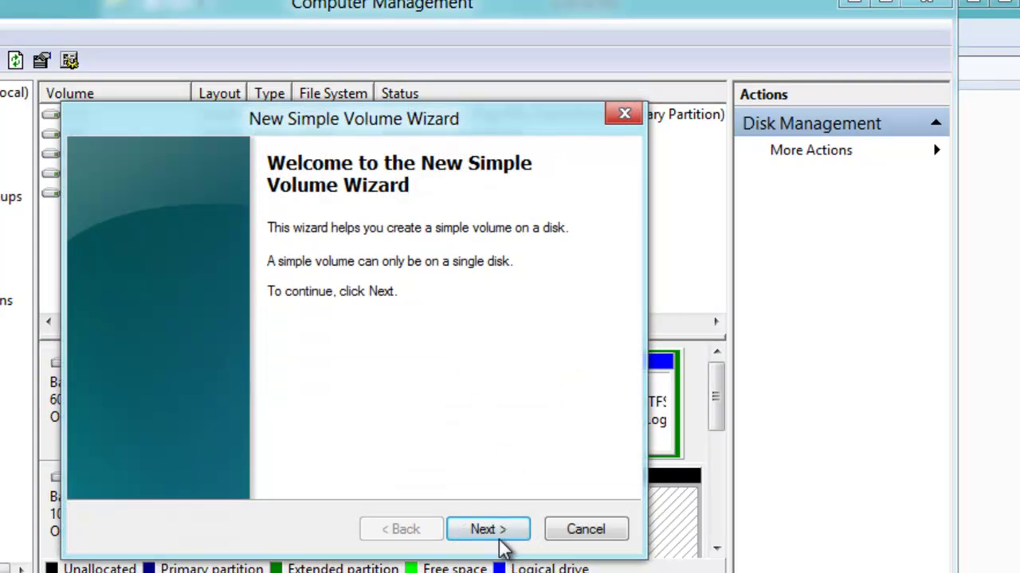
click(502, 535)
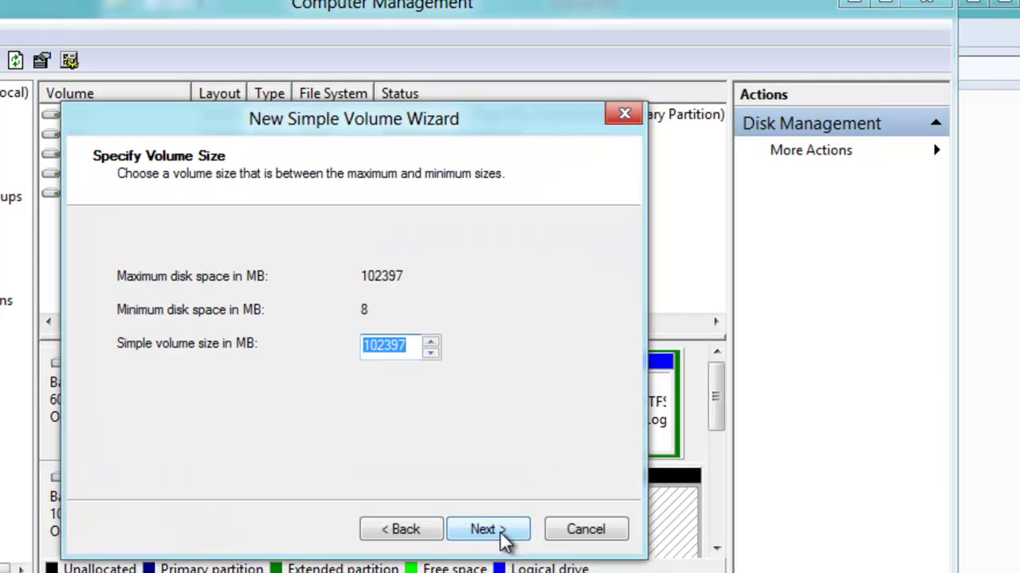
click(503, 535)
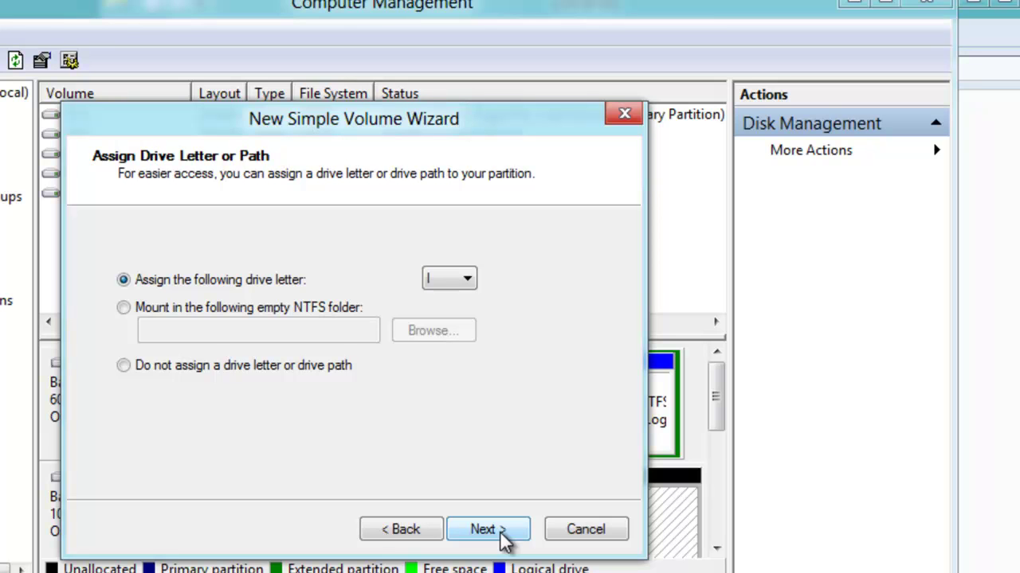
click(503, 535)
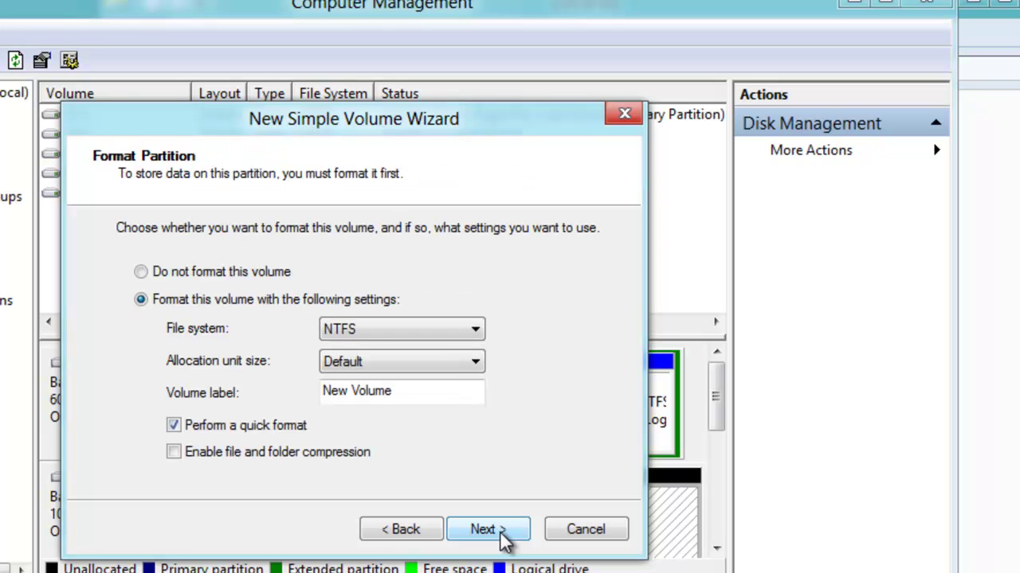
click(488, 530)
click(498, 531)
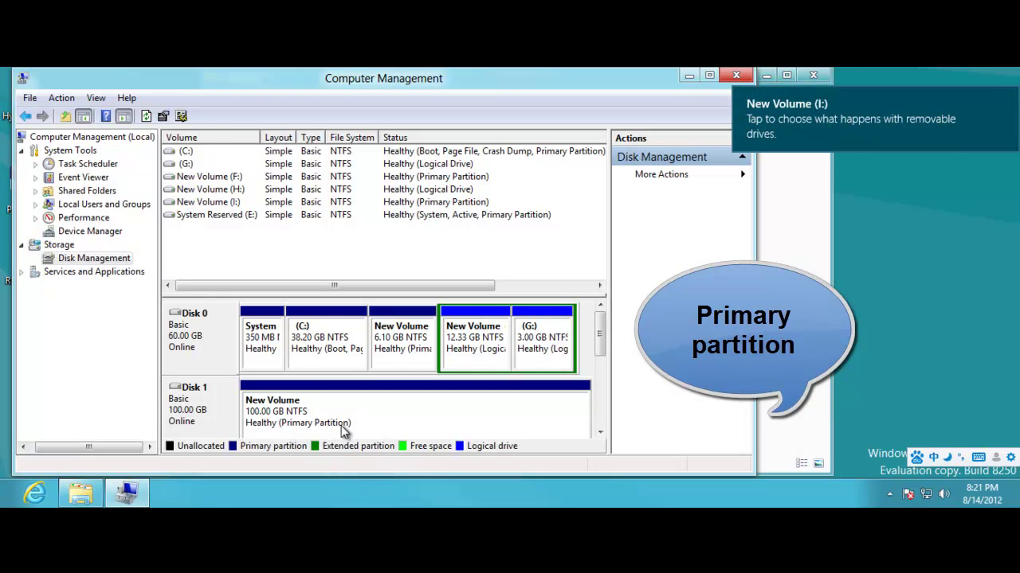
Shrink volume I: on Disk 1 by 99275 MB.
right_click(427, 422)
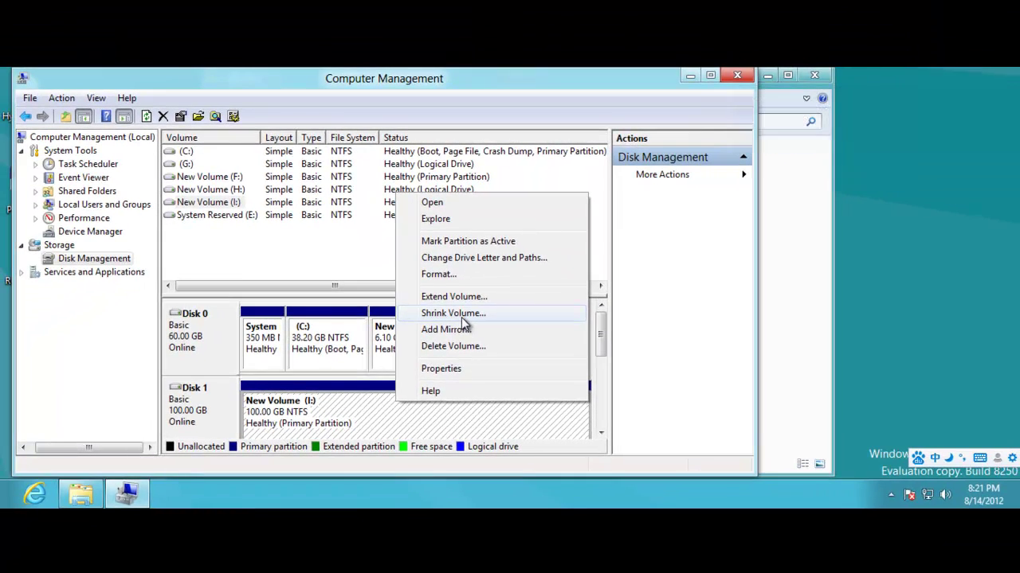
click(462, 314)
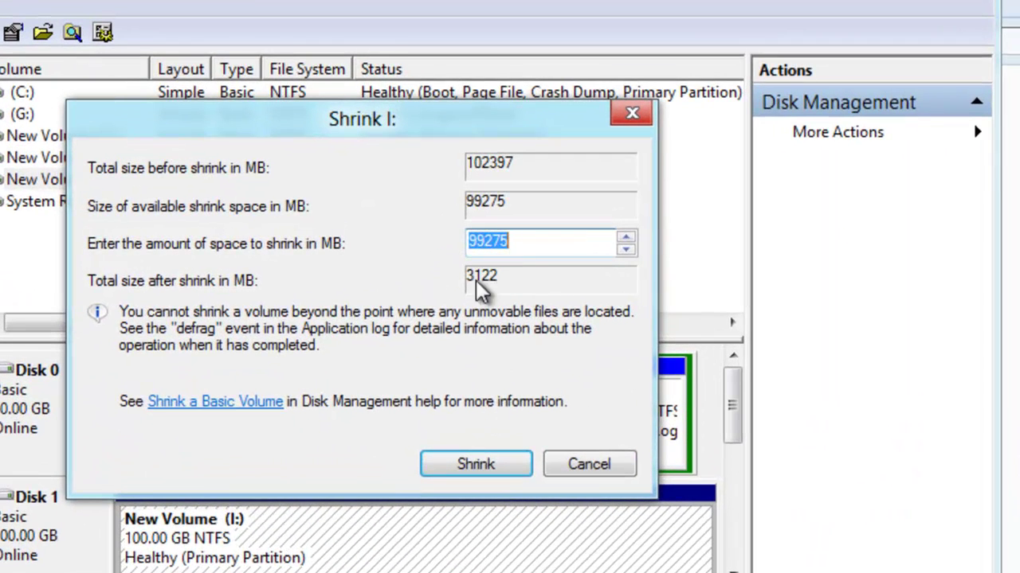
click(476, 464)
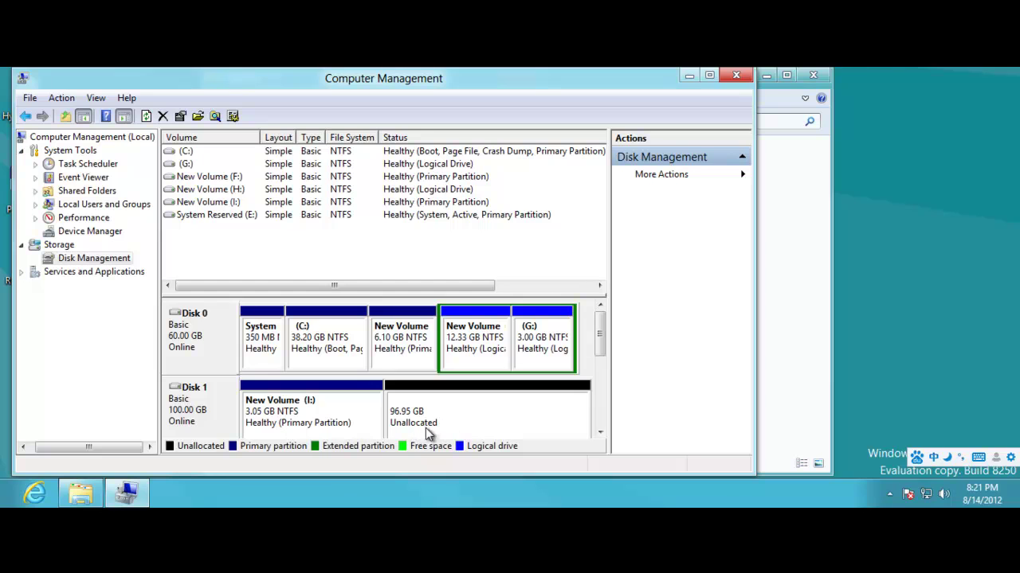
Set up a new simple volume of 9927 MB in Disk 1's unallocated space, assigning drive letter J.
right_click(487, 415)
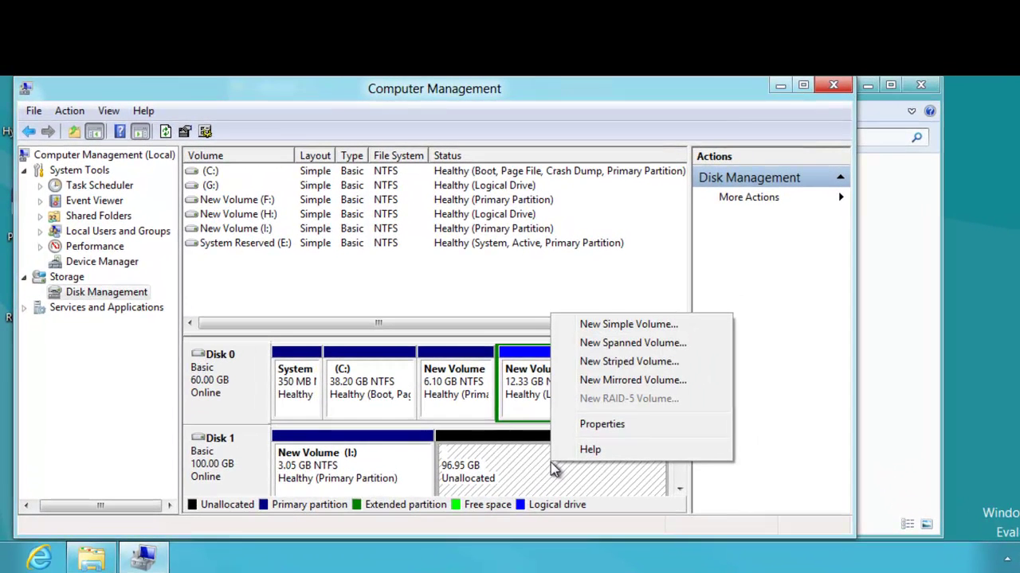
click(622, 325)
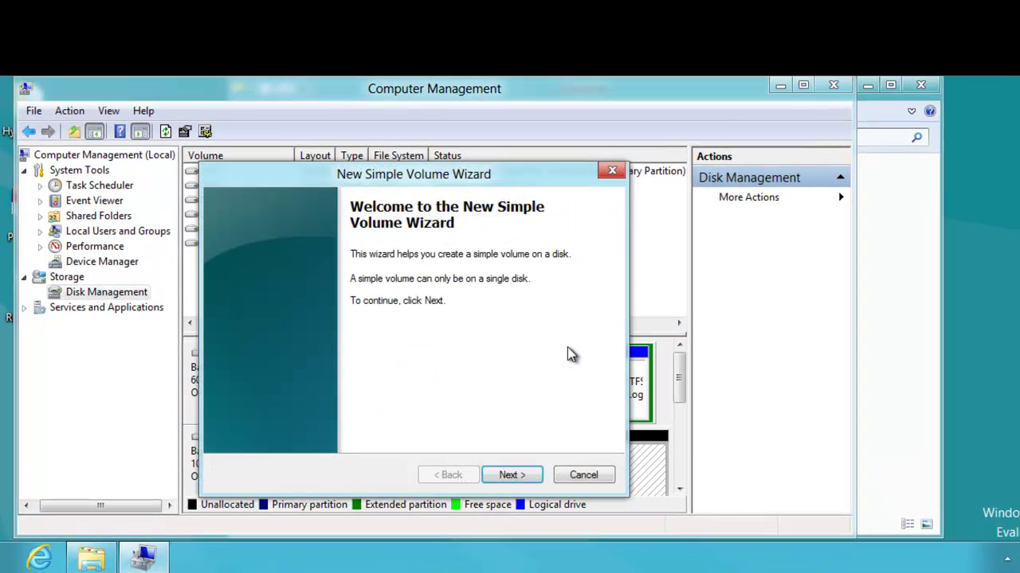
click(510, 475)
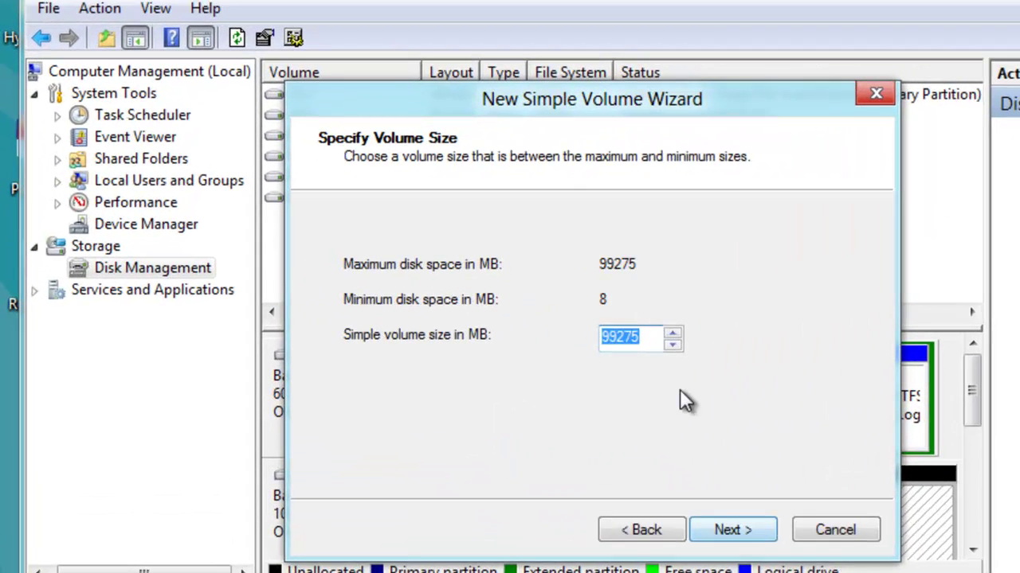
click(697, 339)
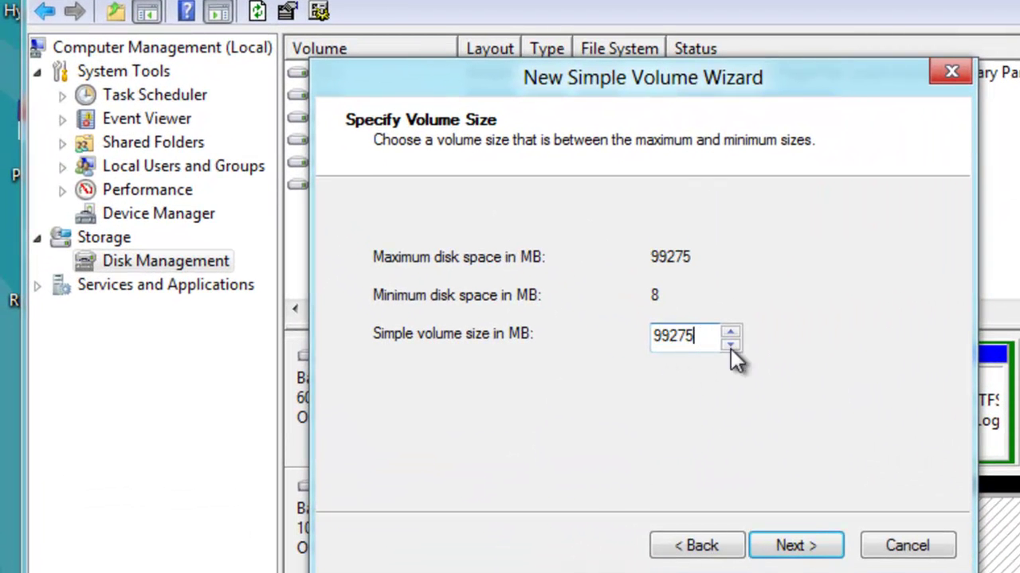
key(BackSpace)
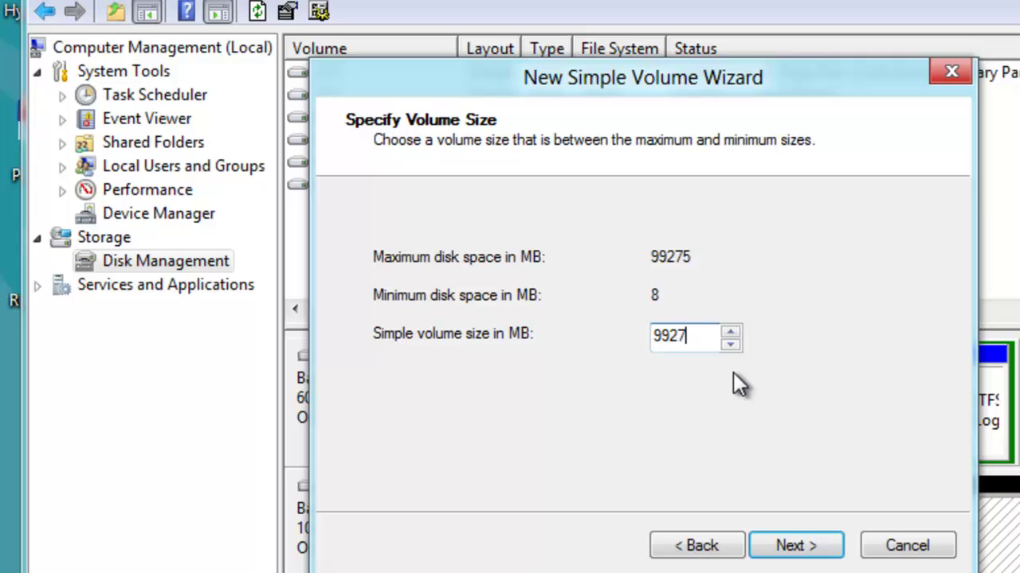
click(797, 549)
click(797, 546)
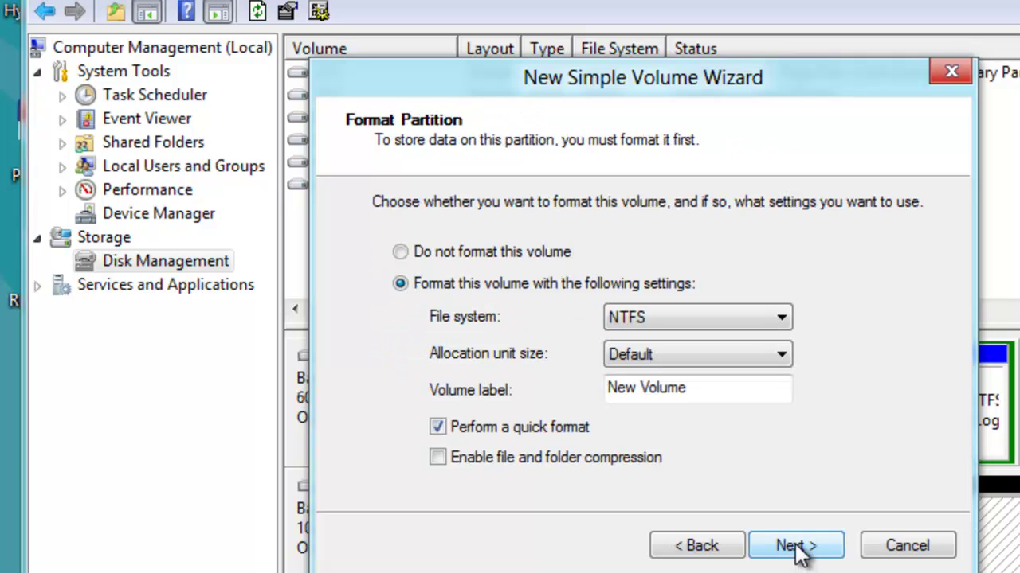
Keep NTFS, the default allocation unit size and quick format for the new volume, and finish creating it.
click(783, 317)
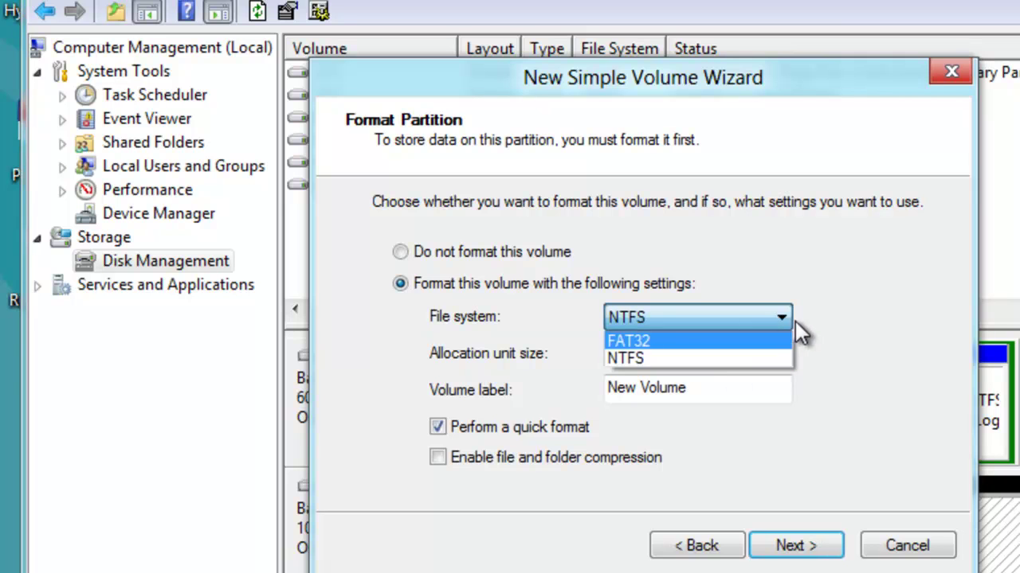
click(782, 315)
click(780, 354)
click(781, 353)
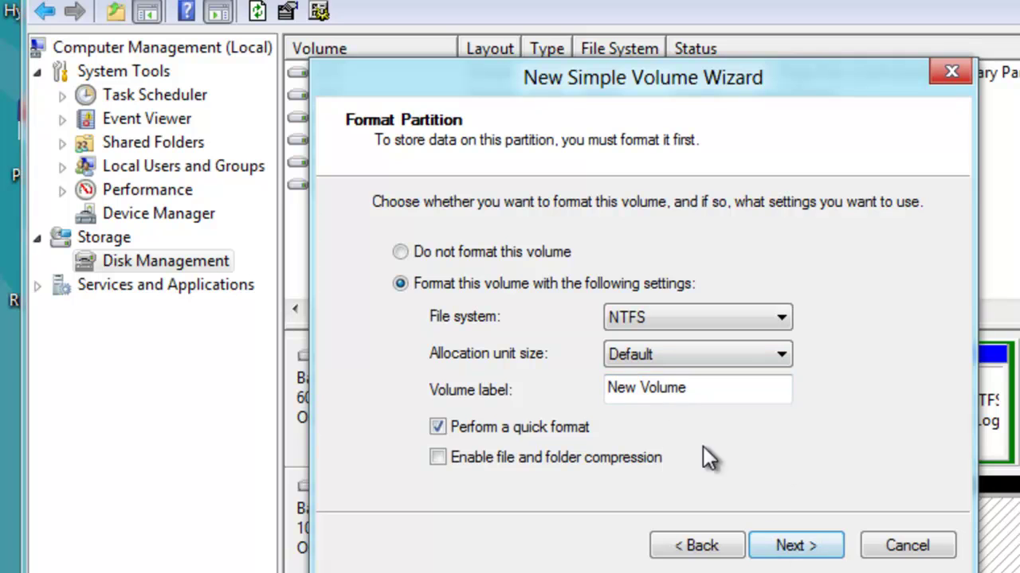
click(783, 548)
click(783, 548)
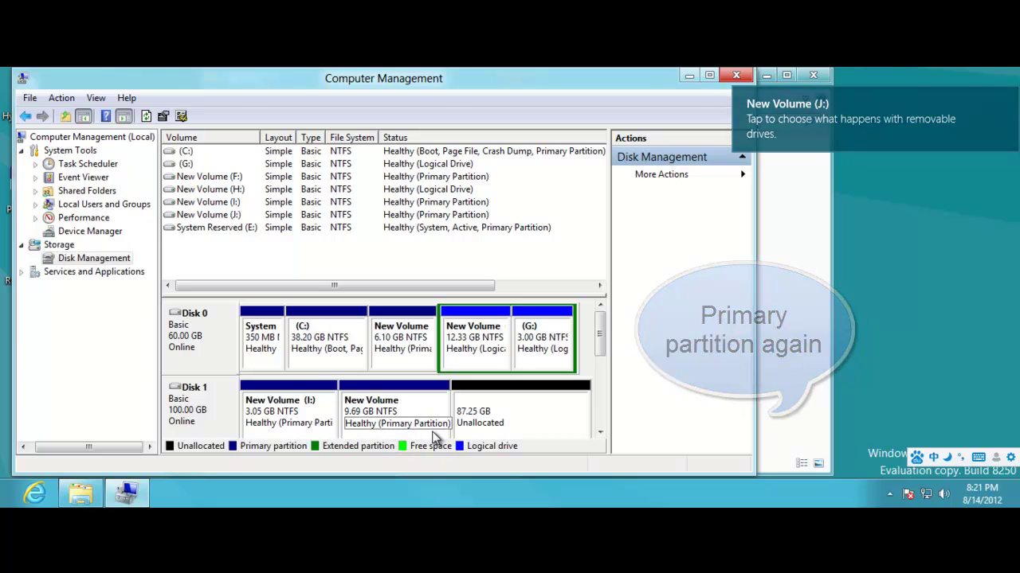
Create a 39348 MB NTFS simple volume with drive letter K in Disk 1's unallocated space.
right_click(492, 416)
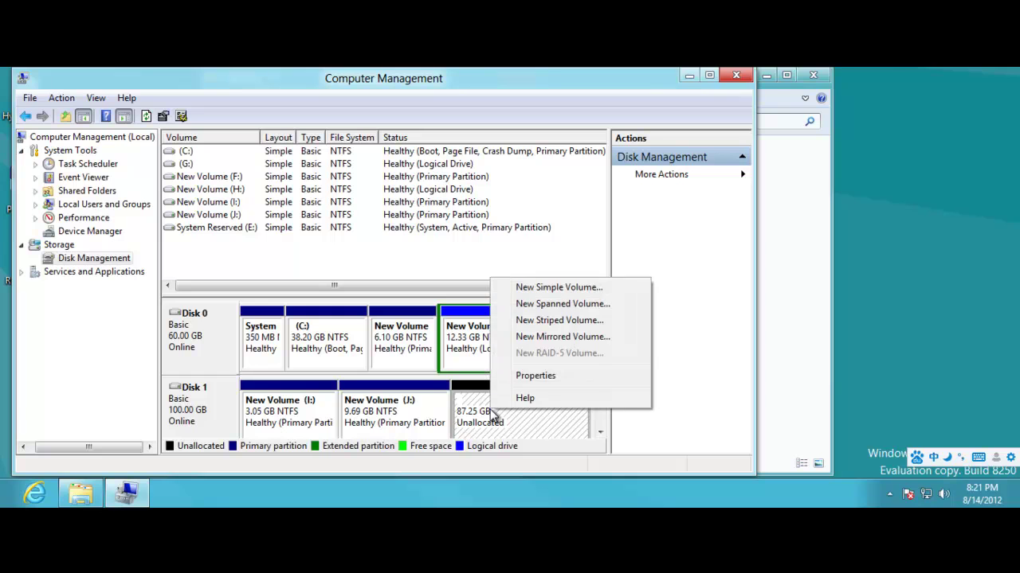
click(594, 289)
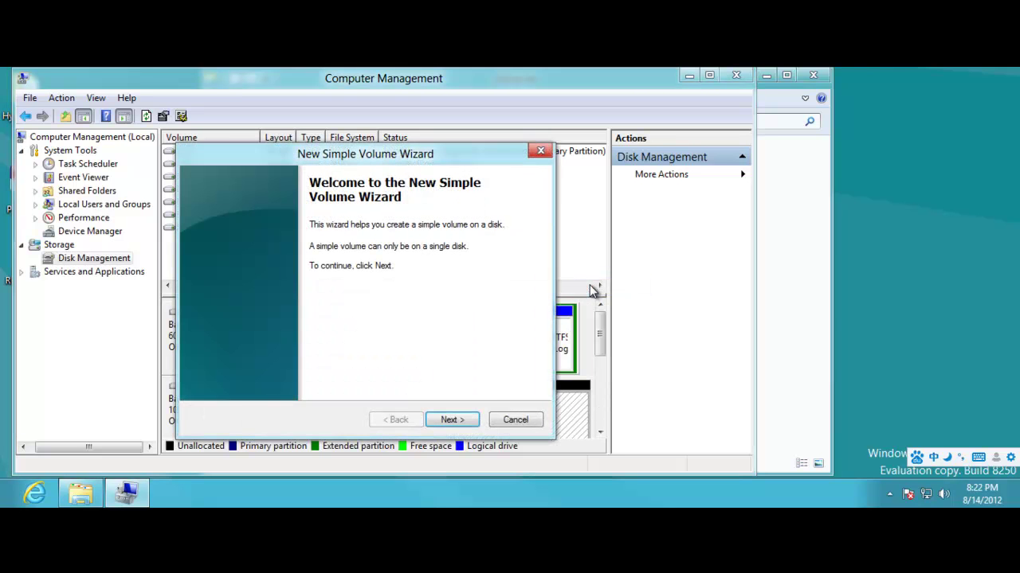
click(451, 422)
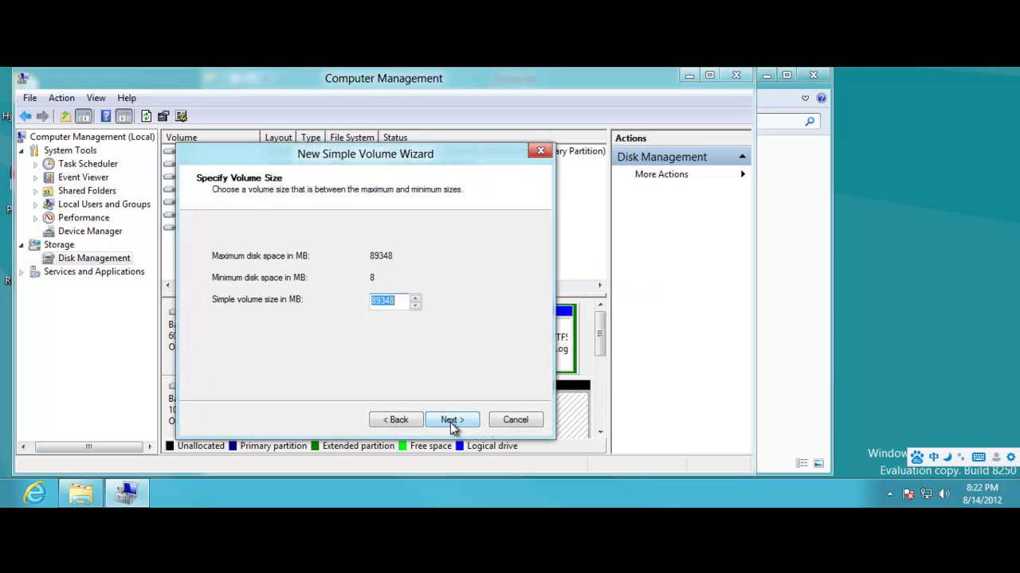
click(397, 297)
text(3)
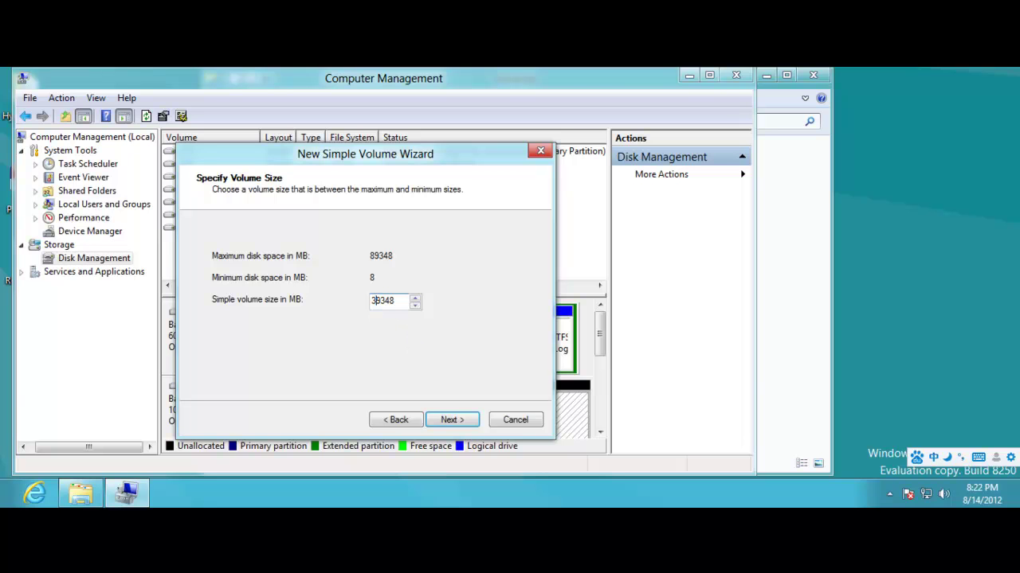
click(450, 421)
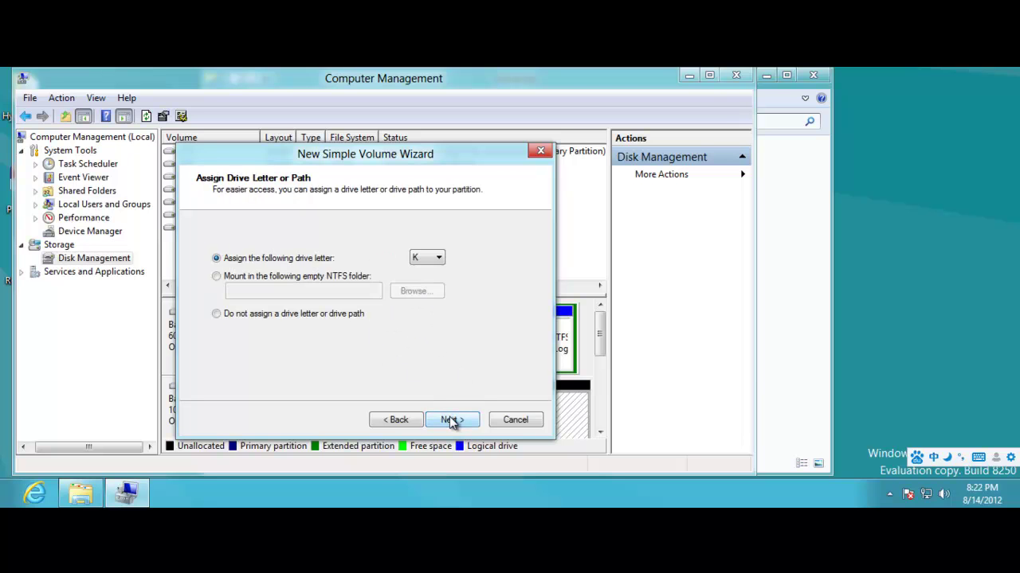
click(451, 421)
click(451, 420)
click(451, 420)
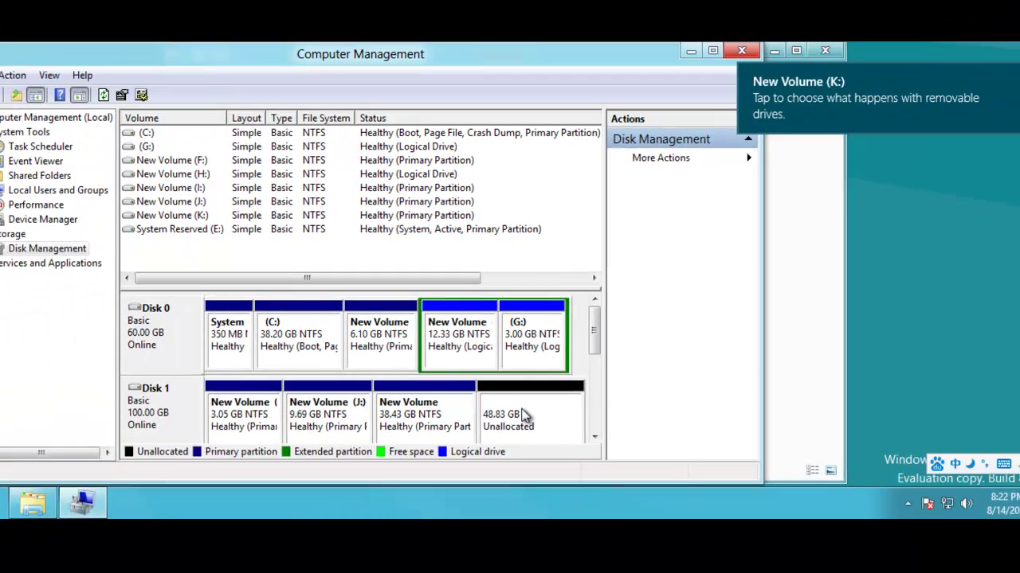
Create an NTFS simple volume with drive letter L using all the remaining unallocated space on Disk 1.
right_click(430, 428)
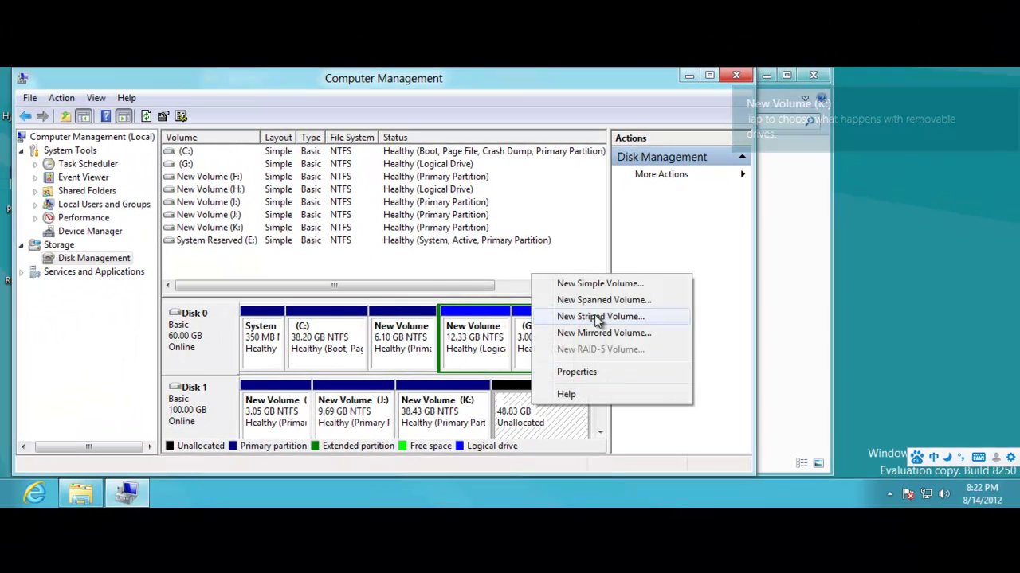
click(597, 284)
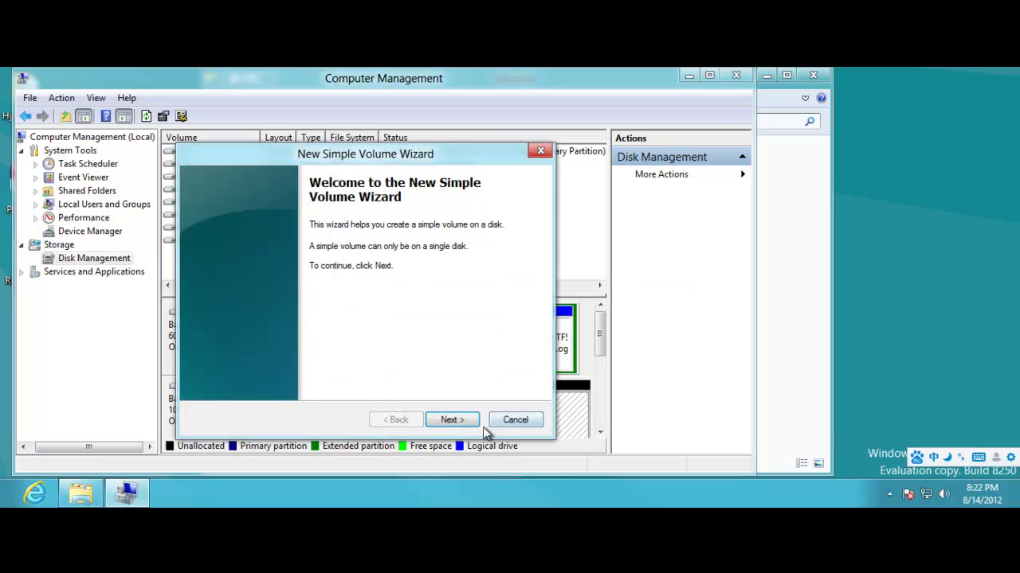
click(473, 425)
click(473, 426)
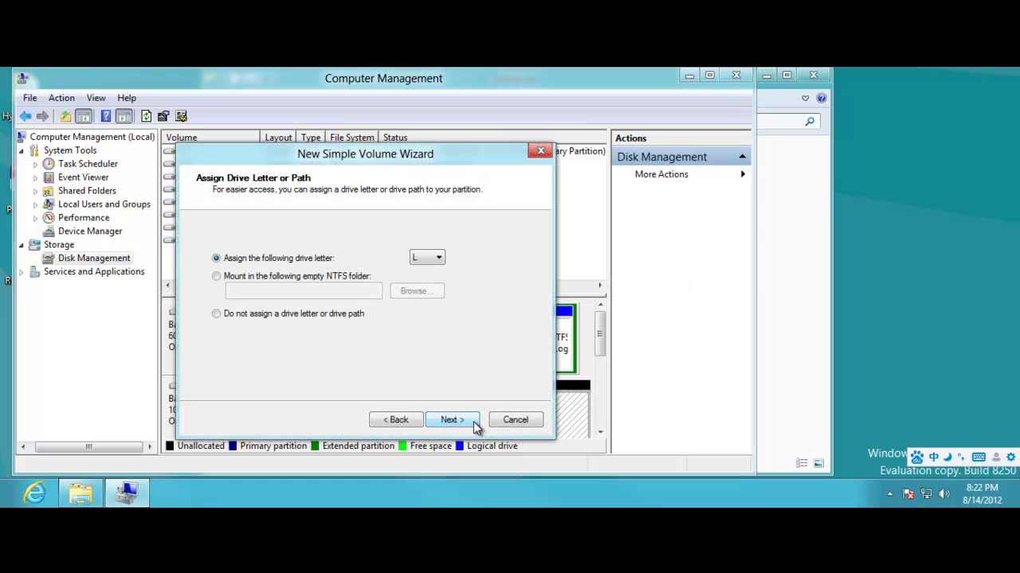
click(451, 419)
click(450, 420)
click(451, 420)
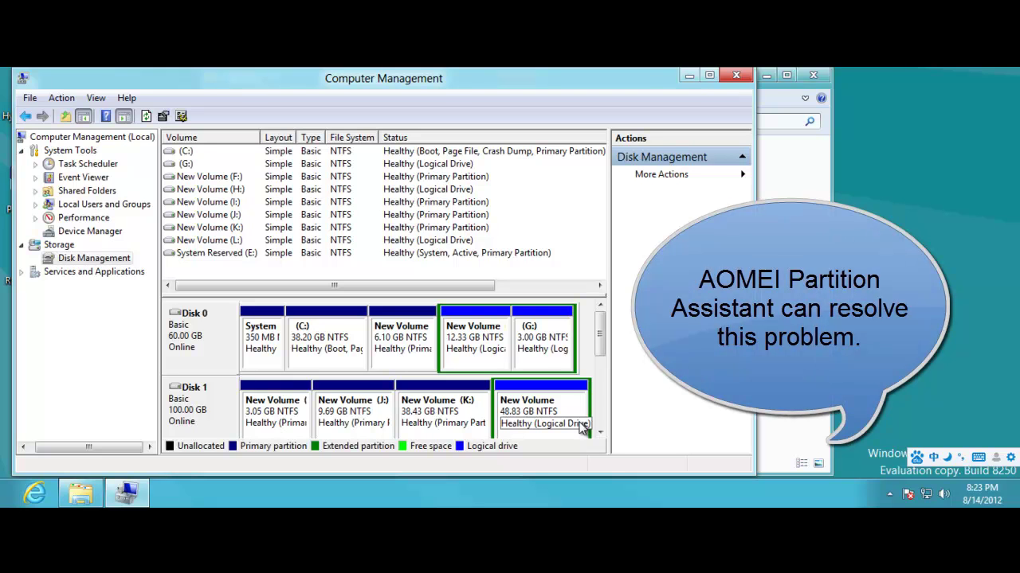
Close Computer Management and the window behind it, switch to AOMEI Partition Assistant and allow it to run.
click(744, 74)
click(798, 74)
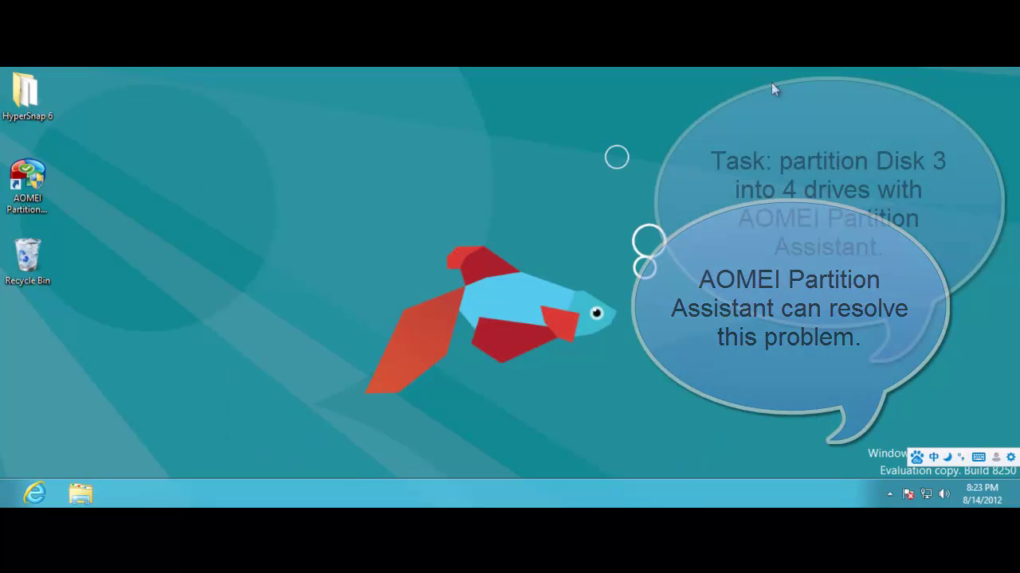
double_click(30, 199)
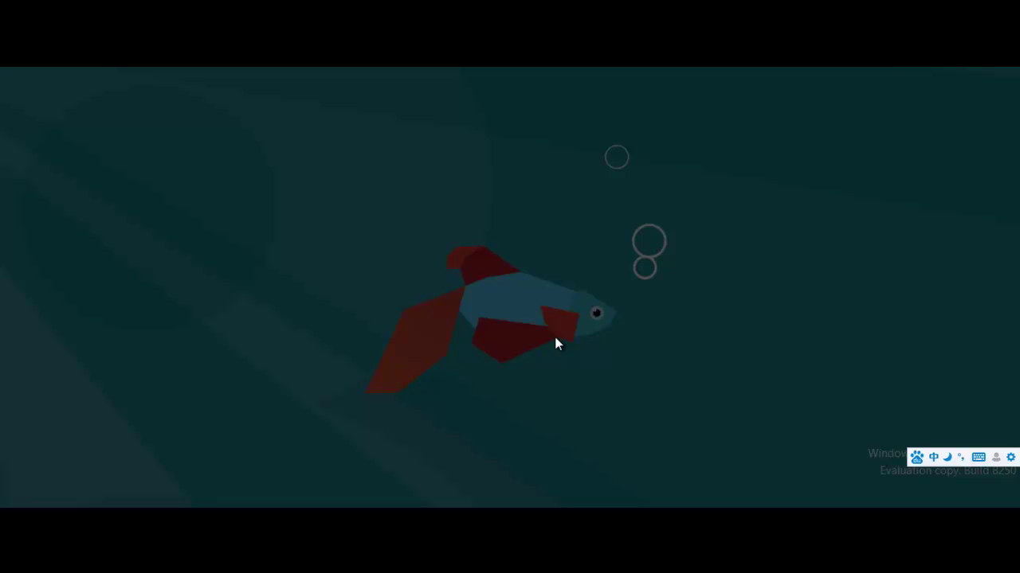
click(576, 294)
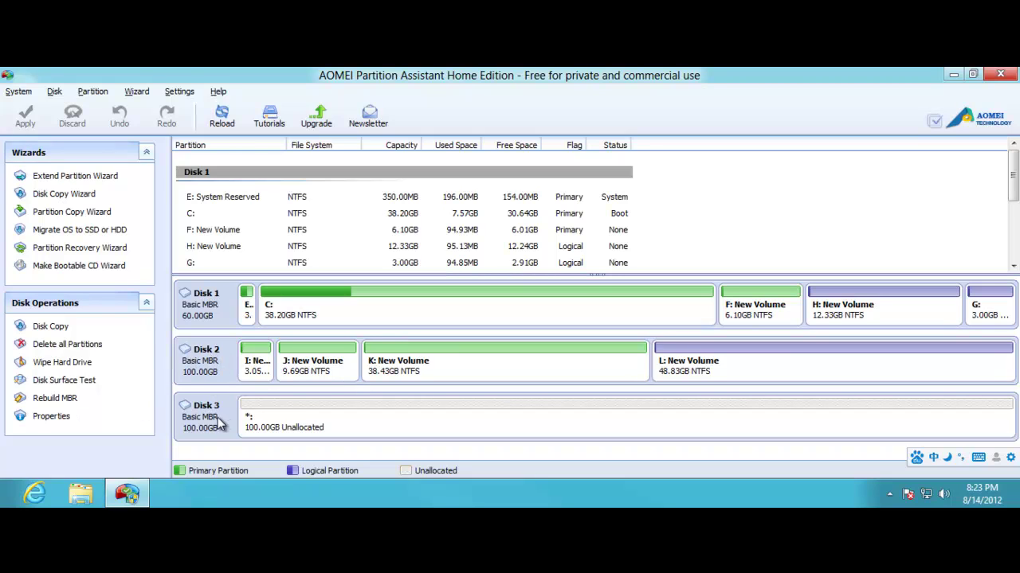
Create a 99.99 GB NTFS primary partition with drive letter M in Disk 3's unallocated space, keeping the default advanced settings.
right_click(358, 431)
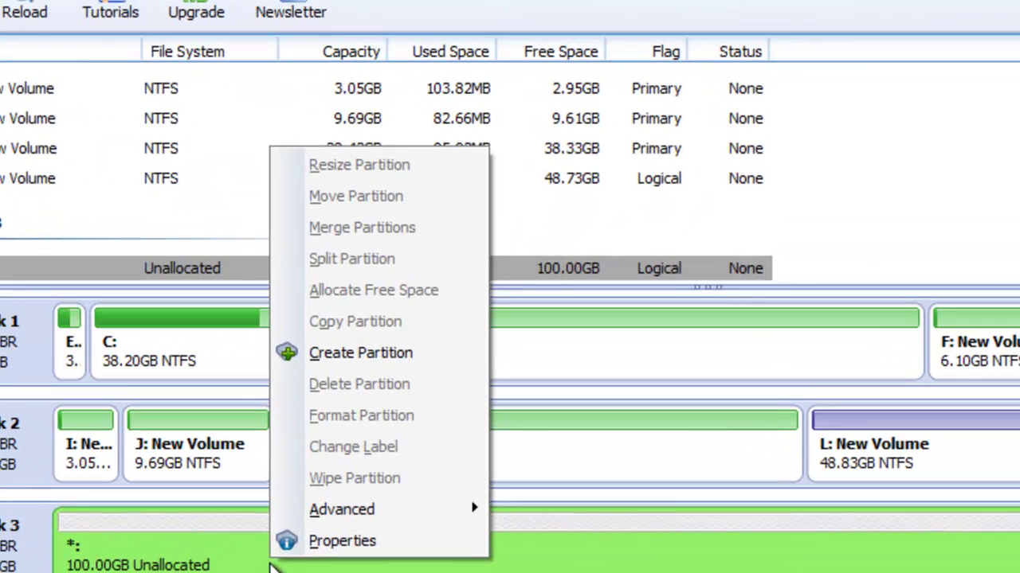
click(386, 352)
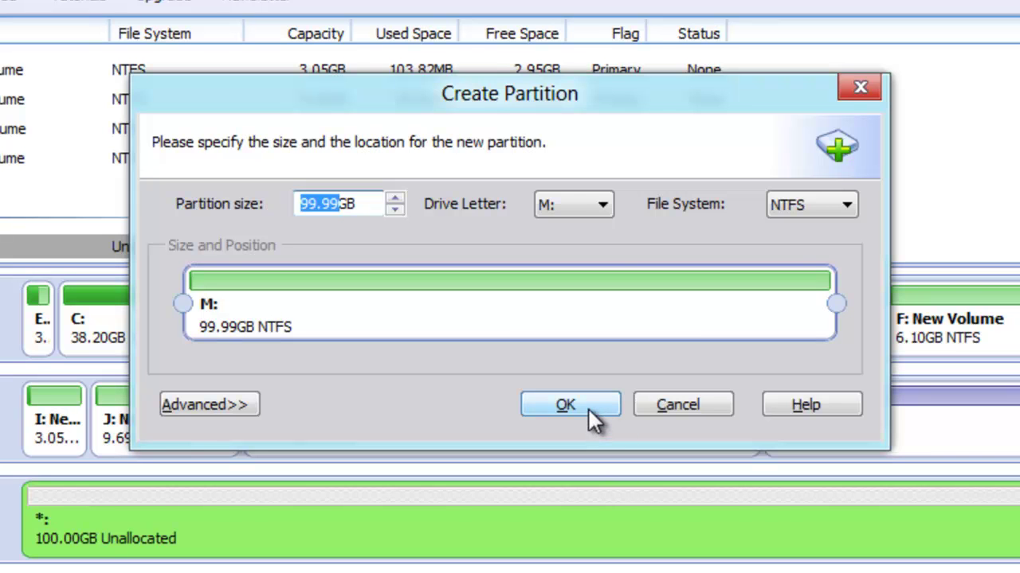
click(604, 203)
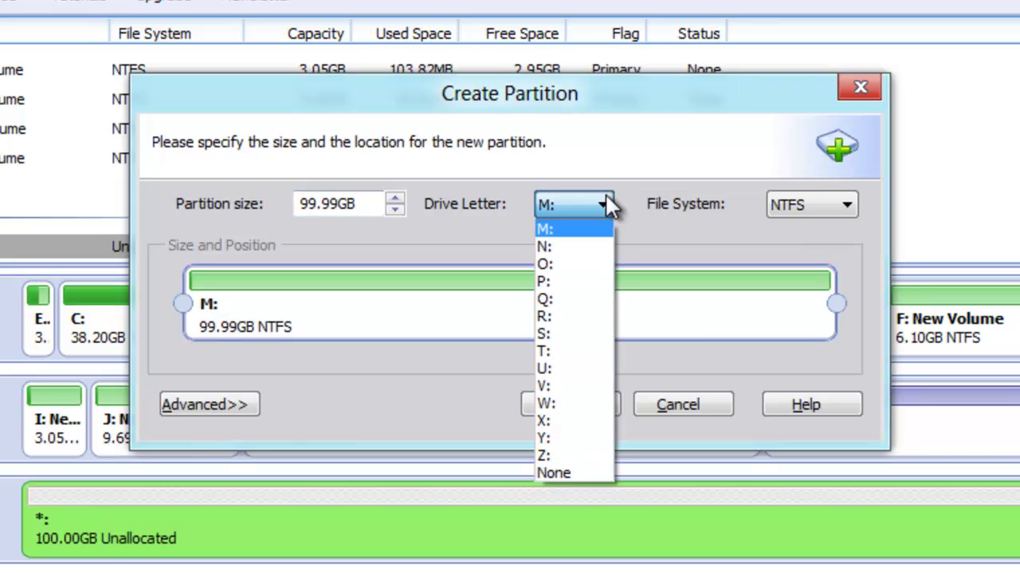
click(604, 199)
click(847, 200)
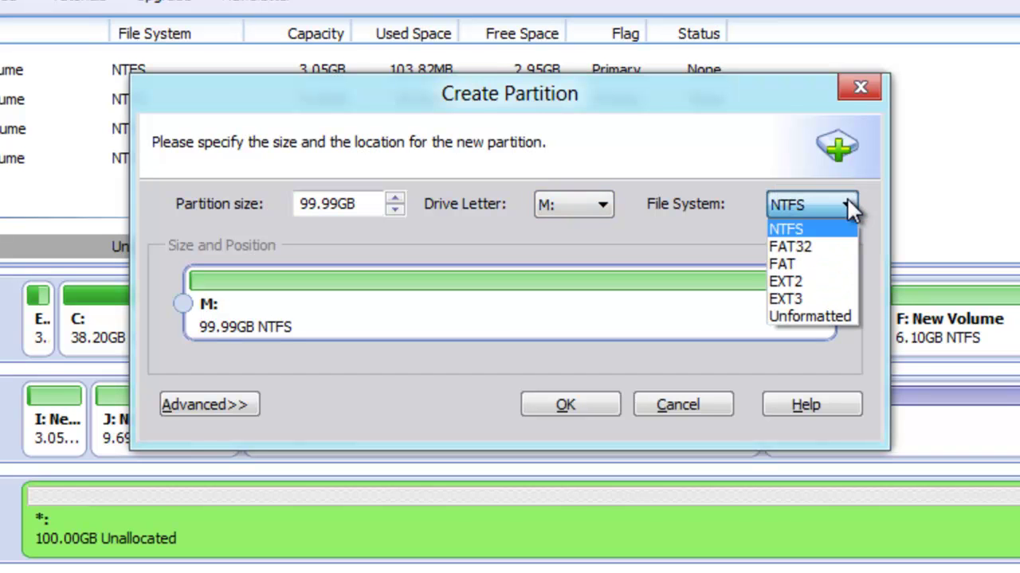
click(845, 200)
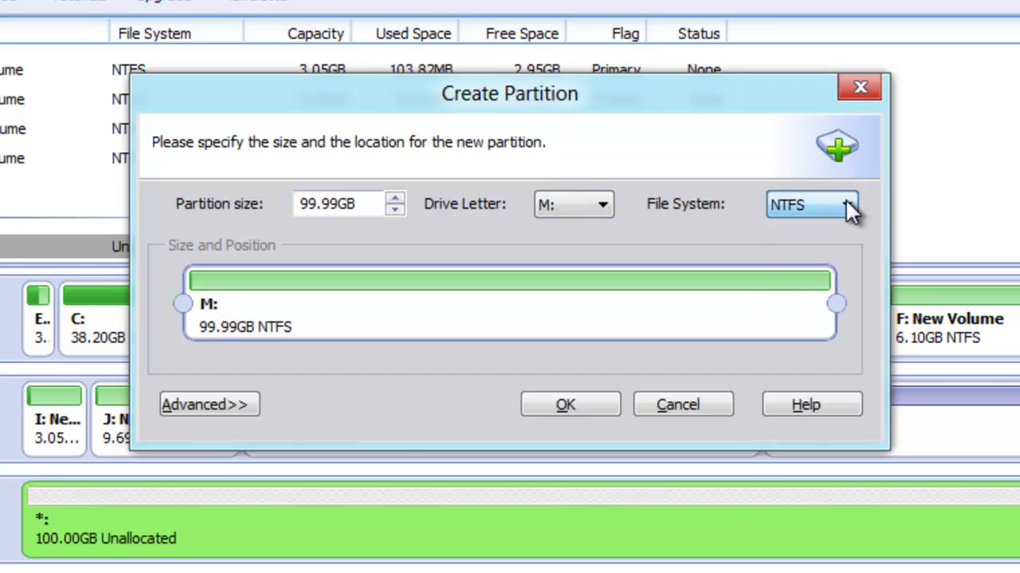
click(182, 407)
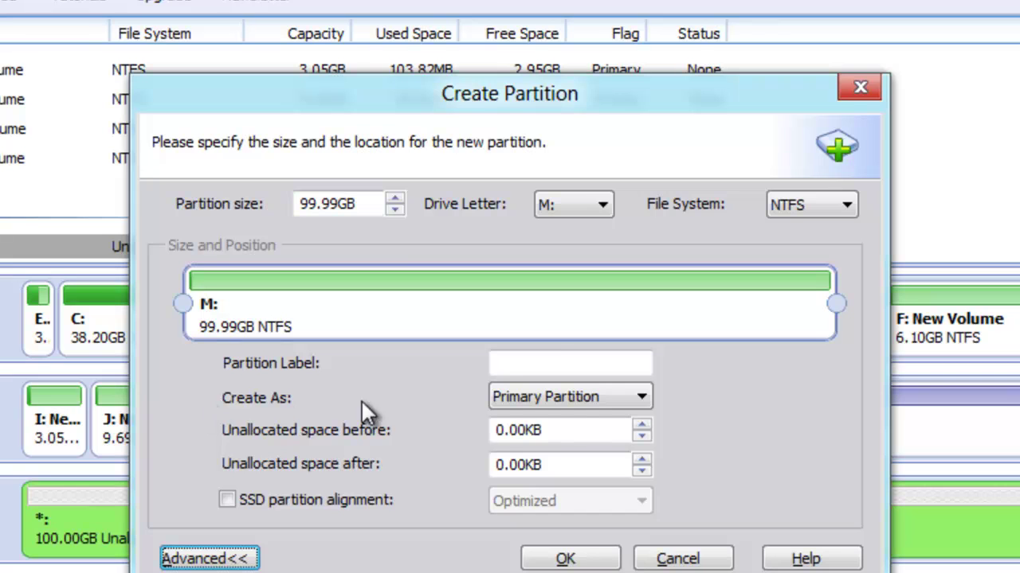
click(642, 397)
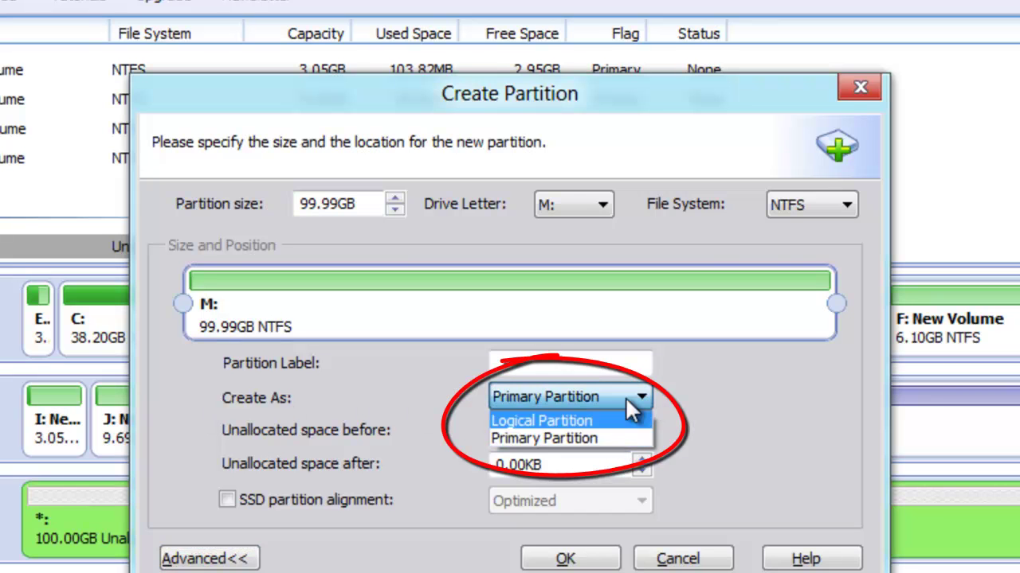
click(643, 397)
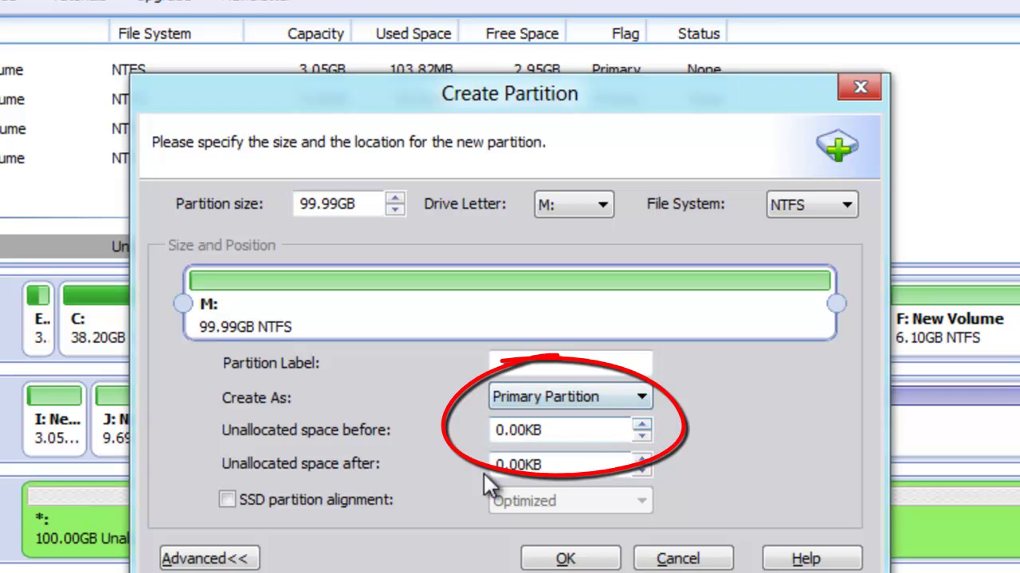
click(603, 562)
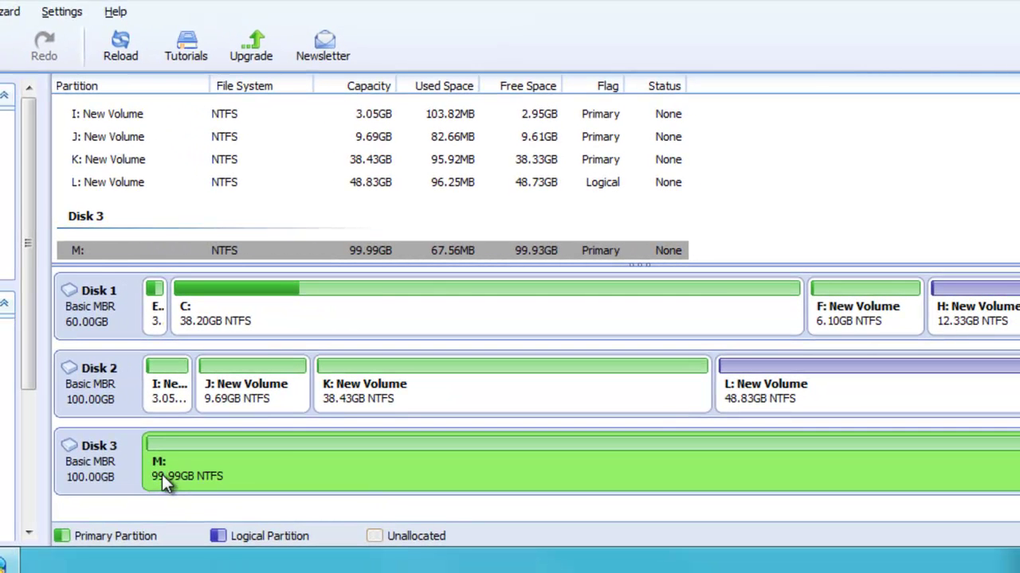
Split partition M on Disk 3, keeping about 50.56 GB for M and giving about 49.43 GB to the new partition.
right_click(296, 461)
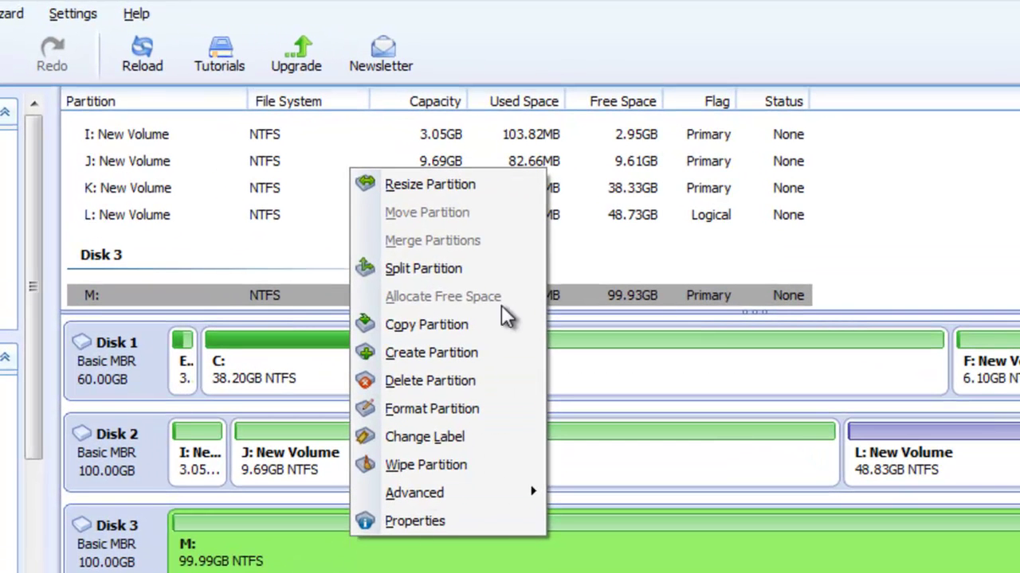
click(428, 271)
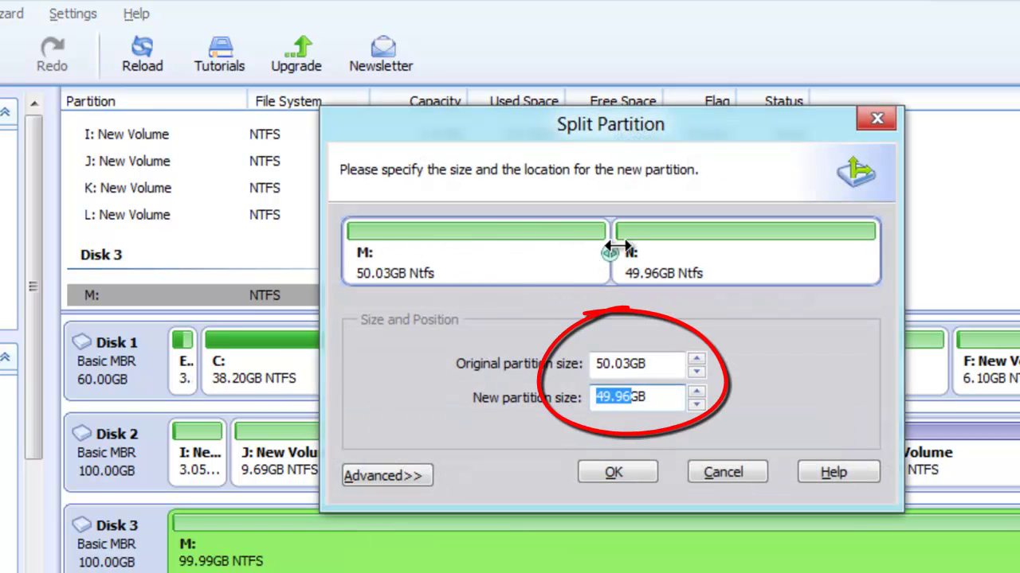
mouse_move(607, 253)
mouse_down()
mouse_move(503, 267)
mouse_move(708, 263)
mouse_move(522, 281)
mouse_move(522, 253)
mouse_move(638, 253)
mouse_move(608, 255)
mouse_up()
click(431, 399)
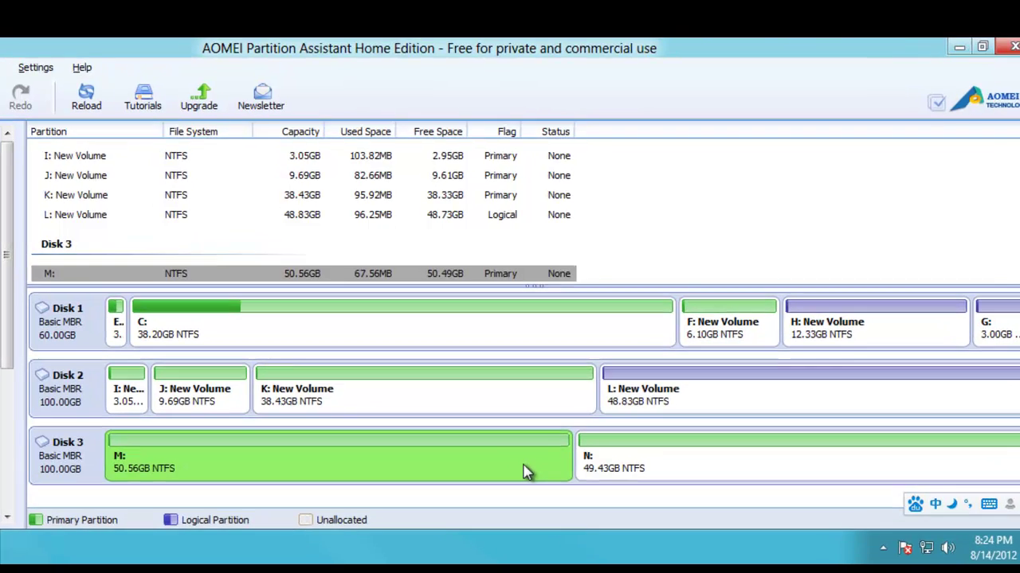
Split partition M again, keeping about 25.91 GB for M and giving about 24.65 GB to the new partition, without SSD alignment.
right_click(526, 470)
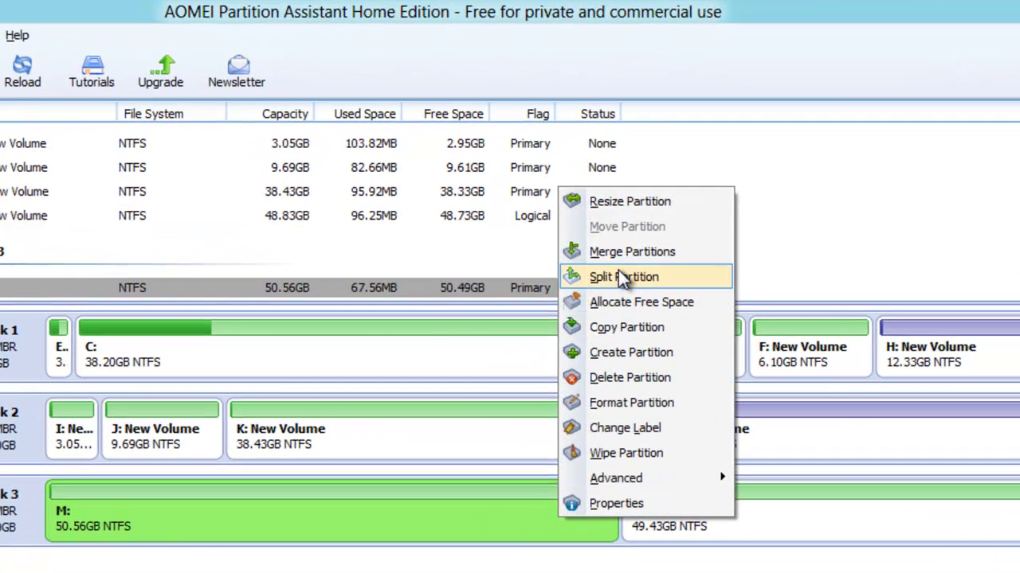
click(621, 276)
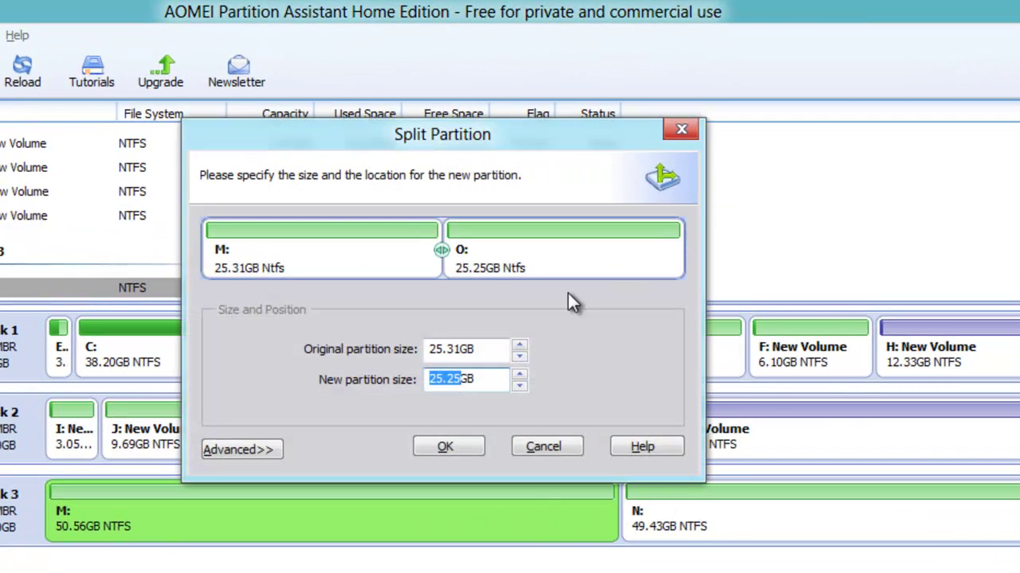
mouse_move(440, 274)
mouse_down()
mouse_move(468, 255)
mouse_move(450, 274)
mouse_up()
click(263, 446)
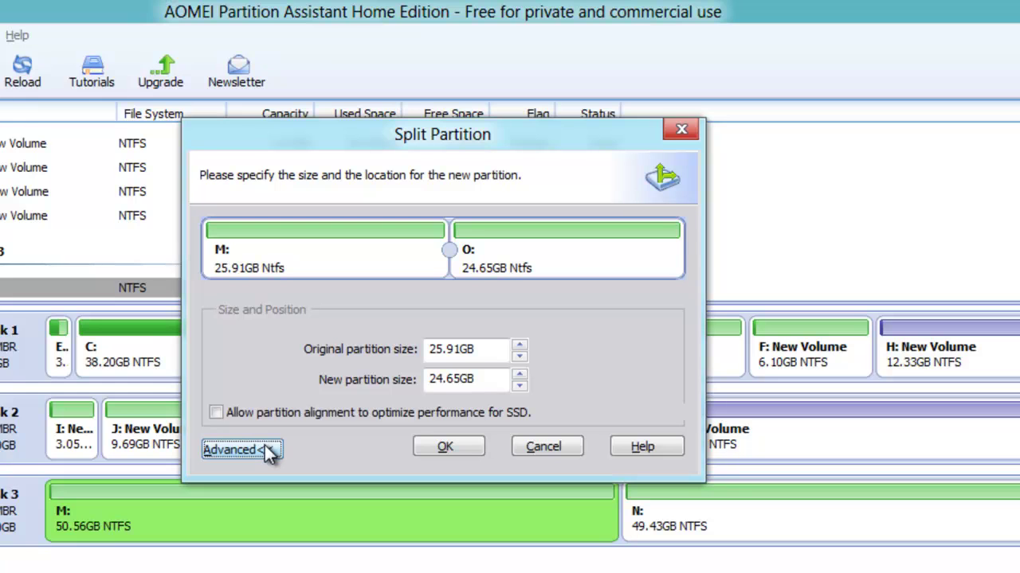
click(264, 446)
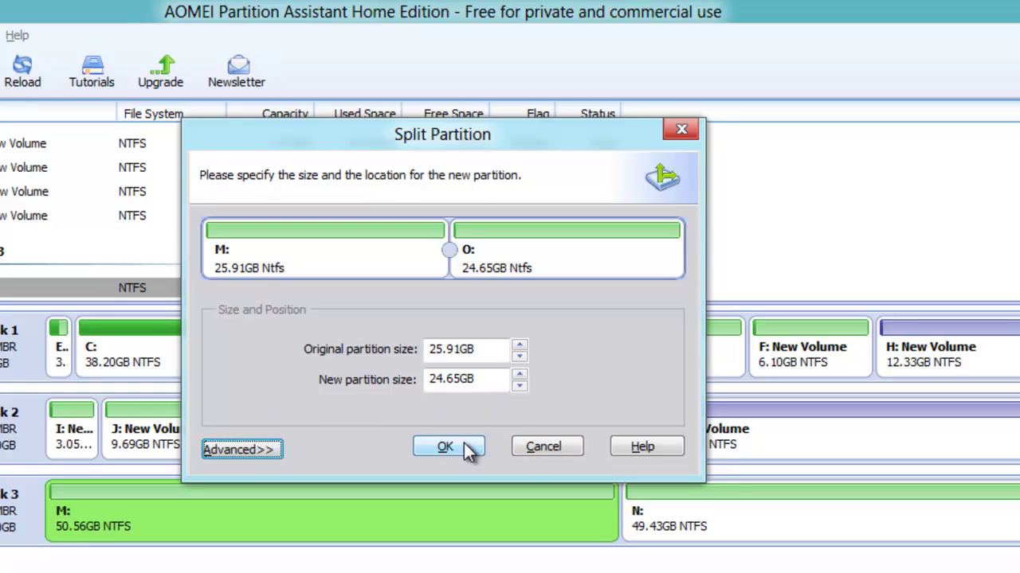
click(463, 443)
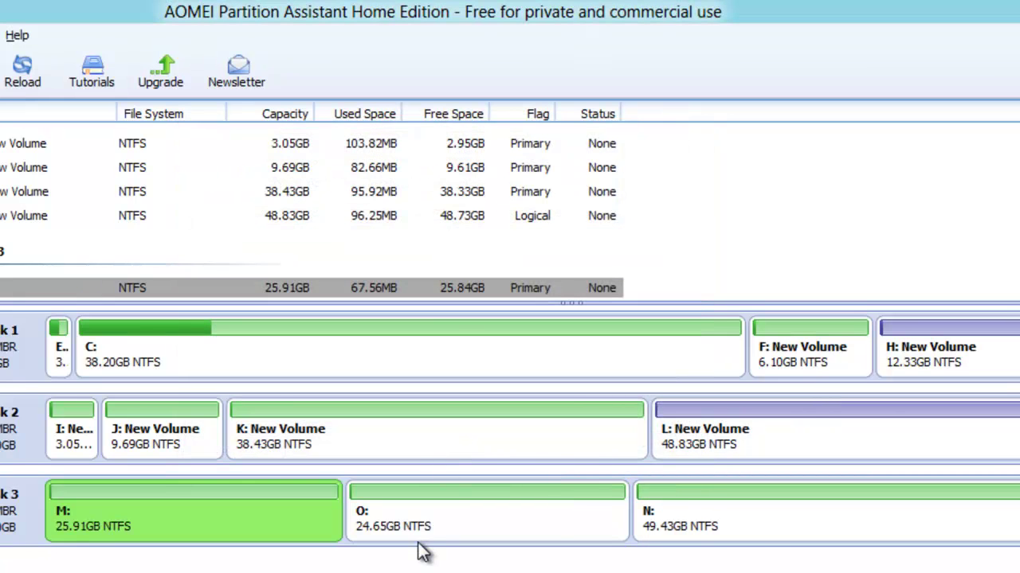
Shrink partition N on Disk 3 to about 24.33 GB, leaving about 25.10 GB of unallocated space after it.
right_click(799, 522)
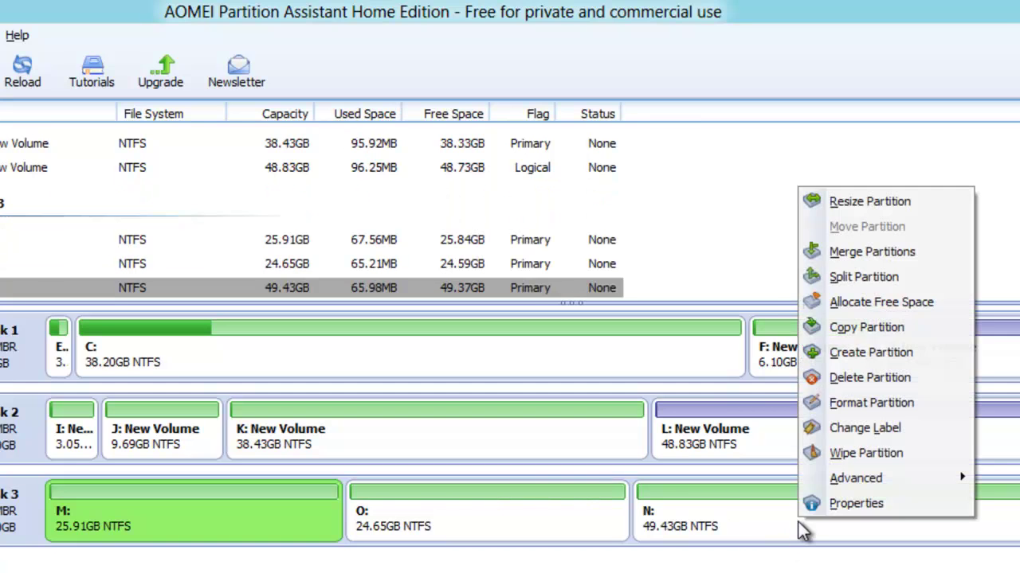
click(893, 202)
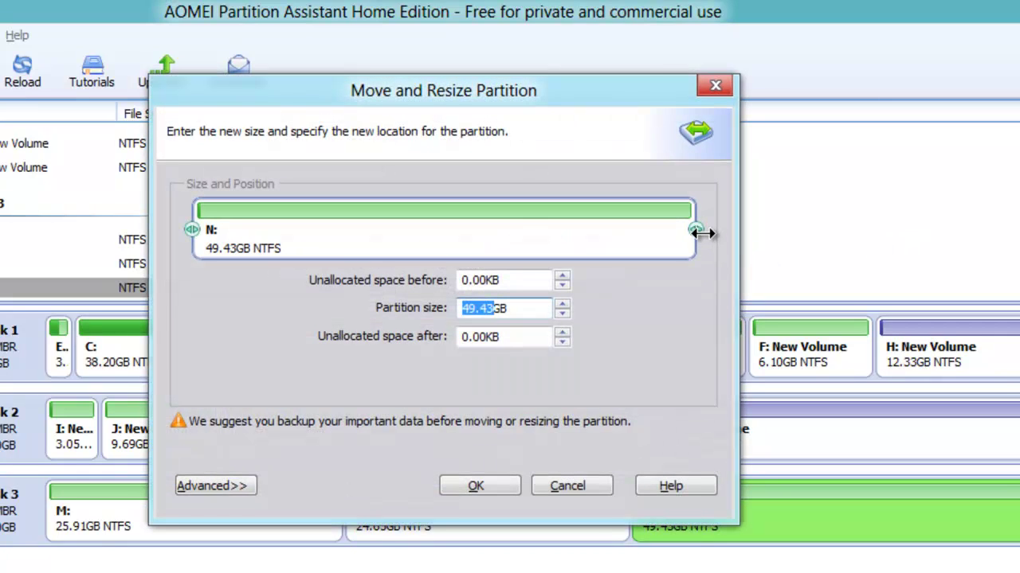
drag(699, 231, 455, 225)
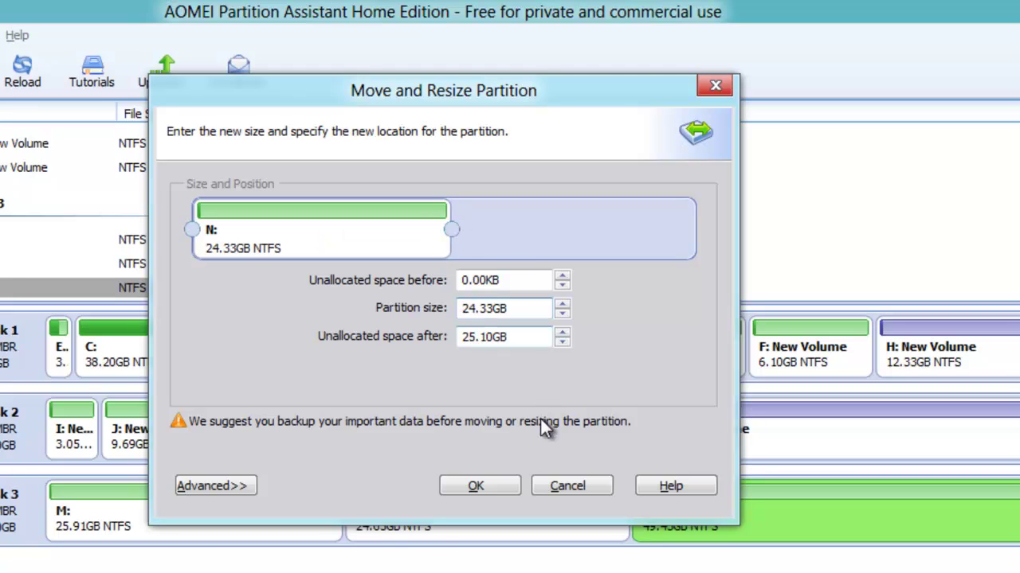
click(492, 483)
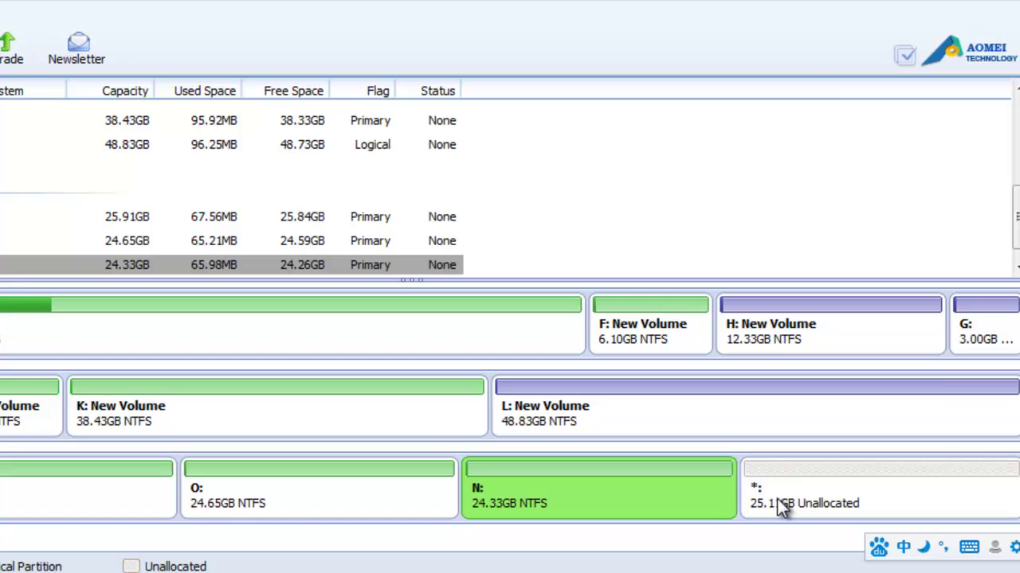
Create a 25.10 GB NTFS logical partition with drive letter P in Disk 3's remaining unallocated space.
right_click(777, 499)
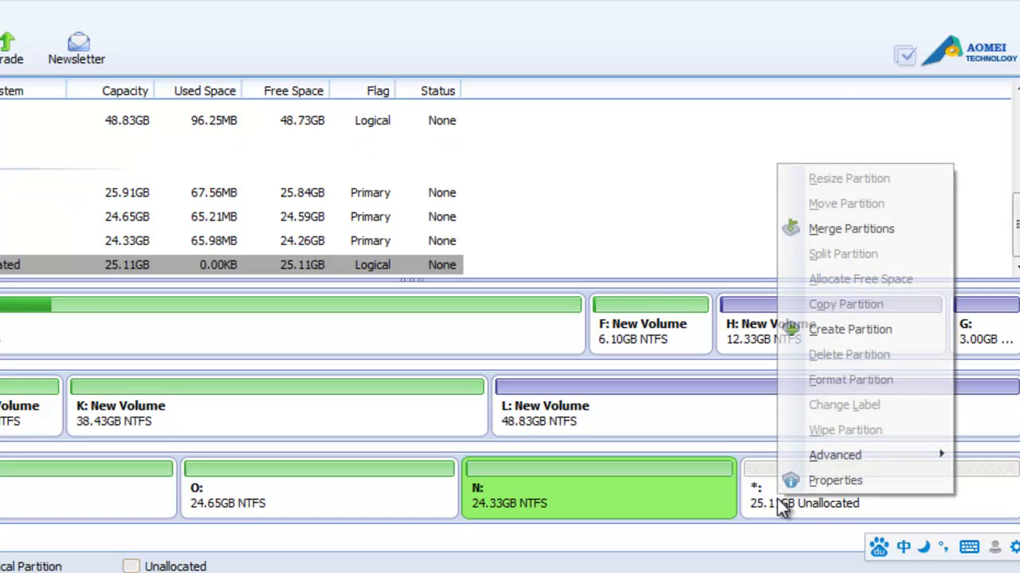
click(829, 335)
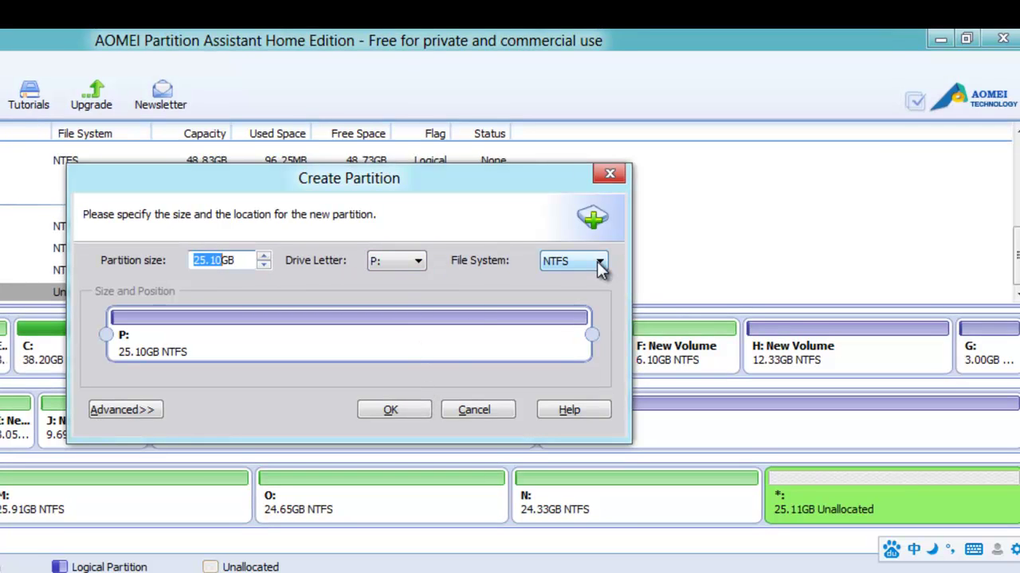
click(122, 408)
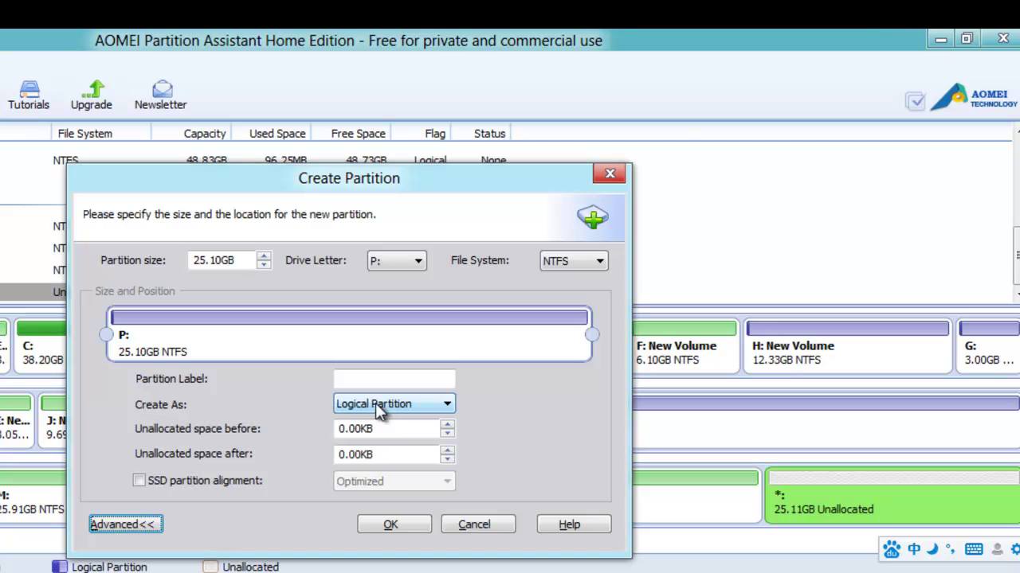
click(390, 524)
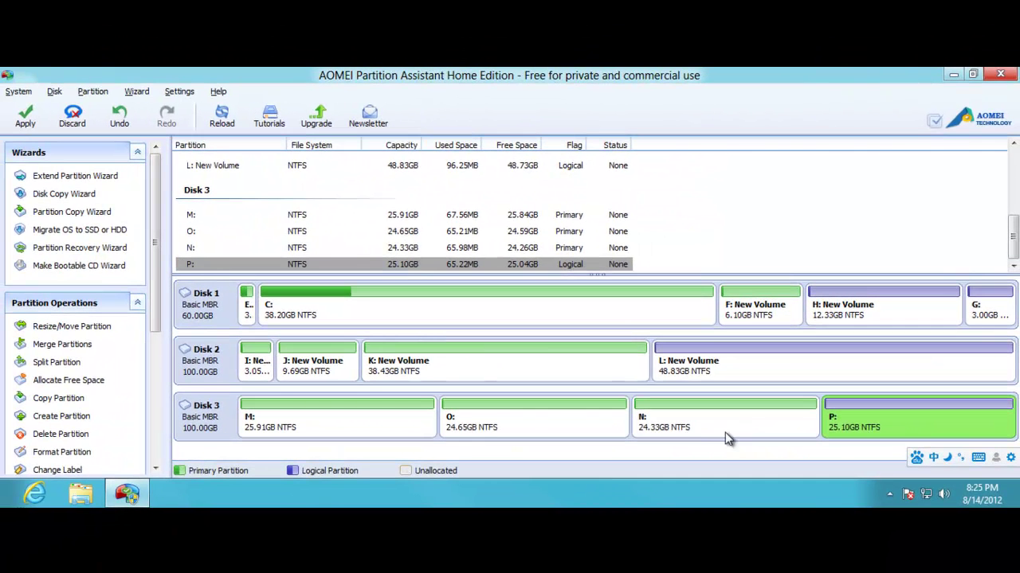
Review the pending partition operations and apply them all, then close the partition program once they finish.
click(25, 116)
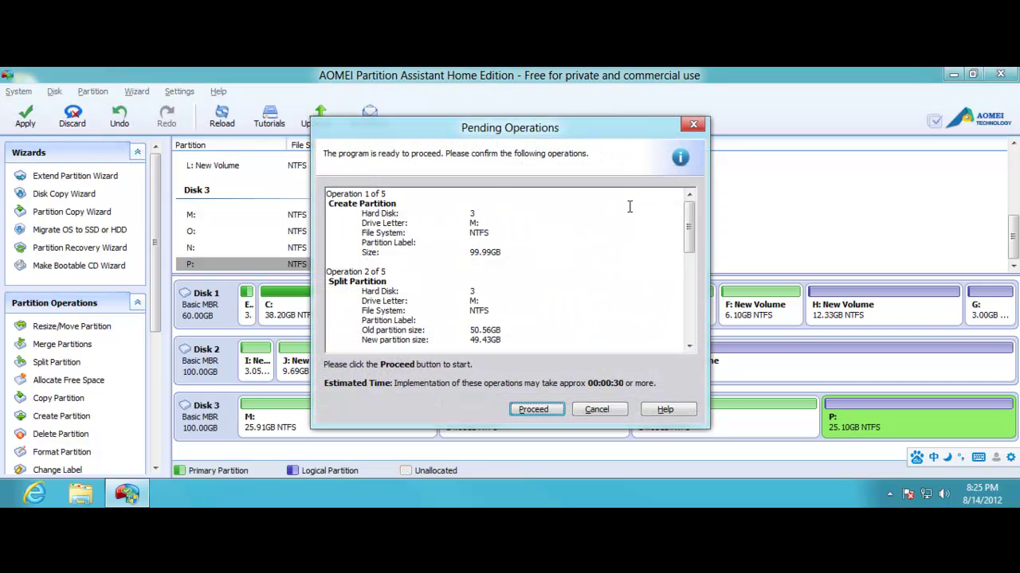
drag(689, 231, 683, 347)
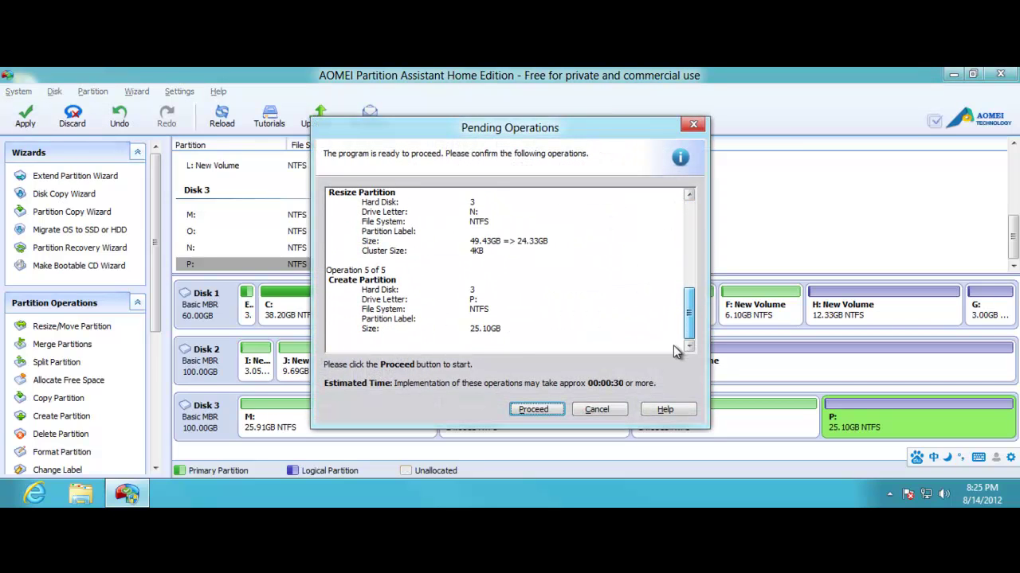
click(556, 408)
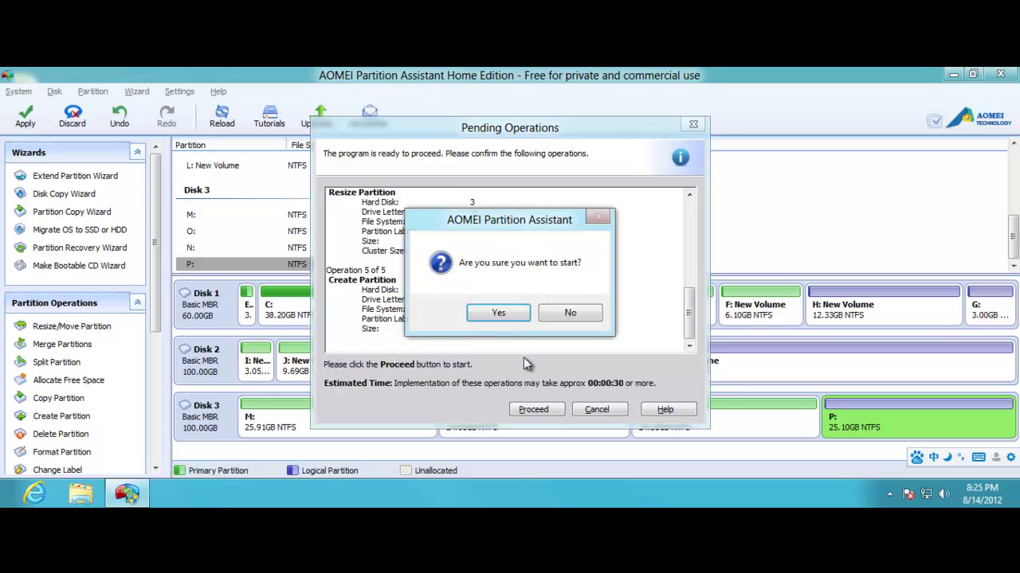
click(498, 315)
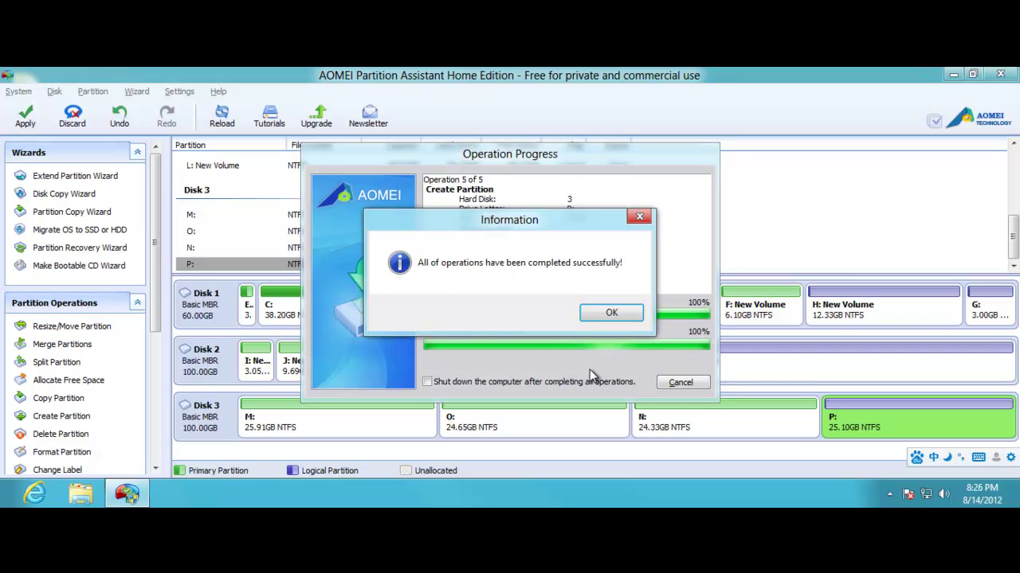
click(612, 313)
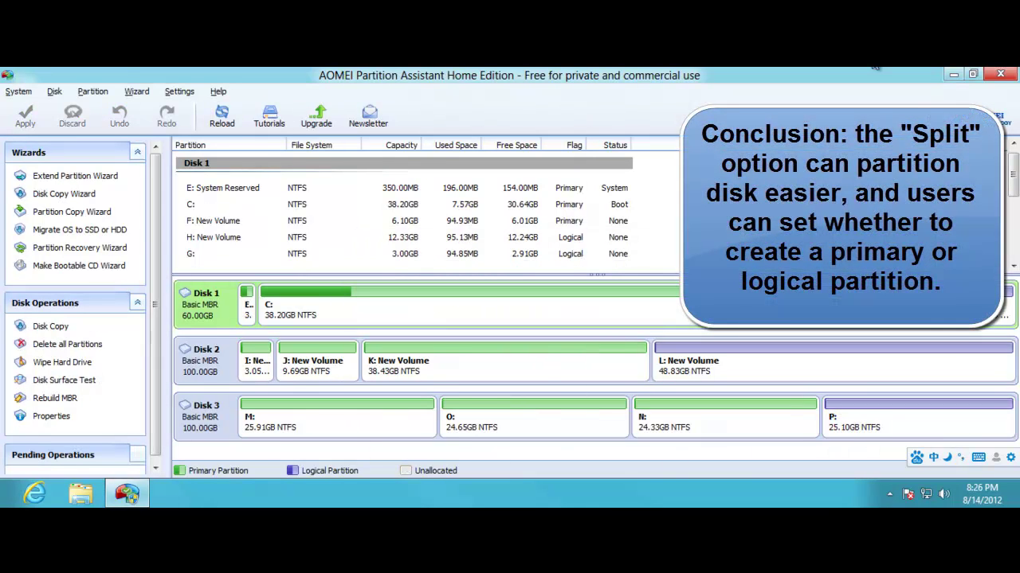
click(998, 76)
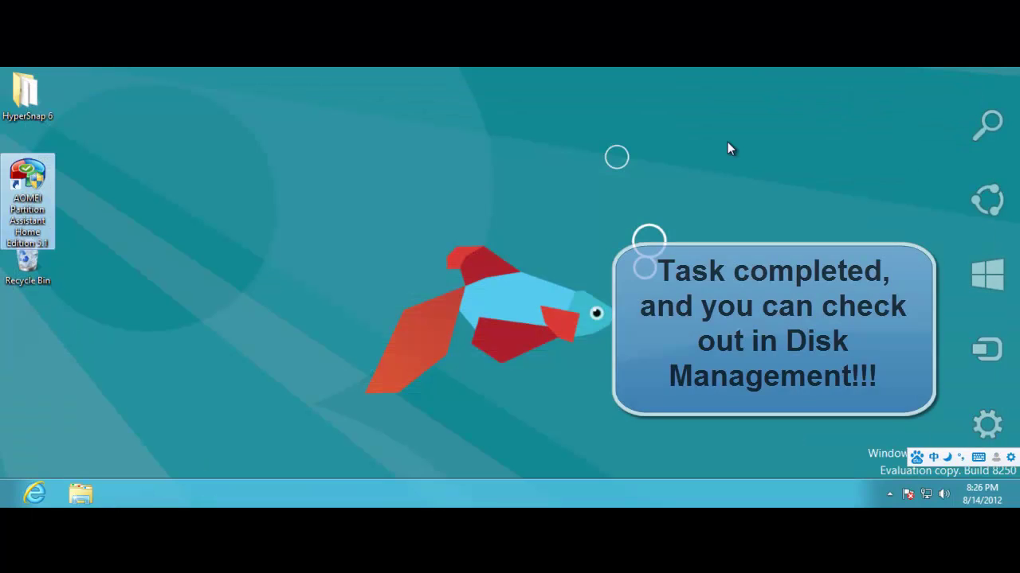